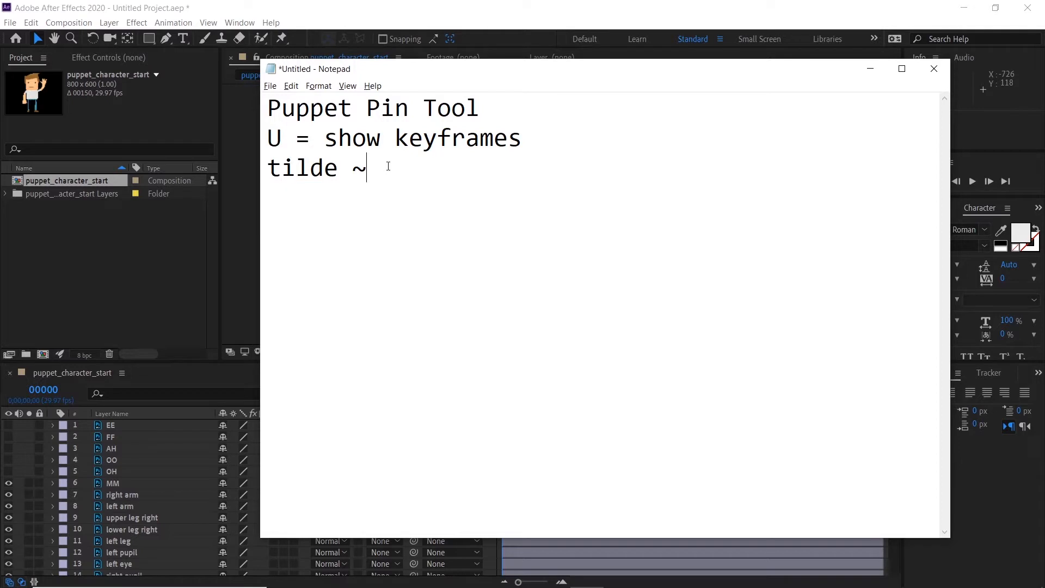
Step: Complete the third line of the note so it reads "tilde ~ = maximize any window"
text(= maximi)
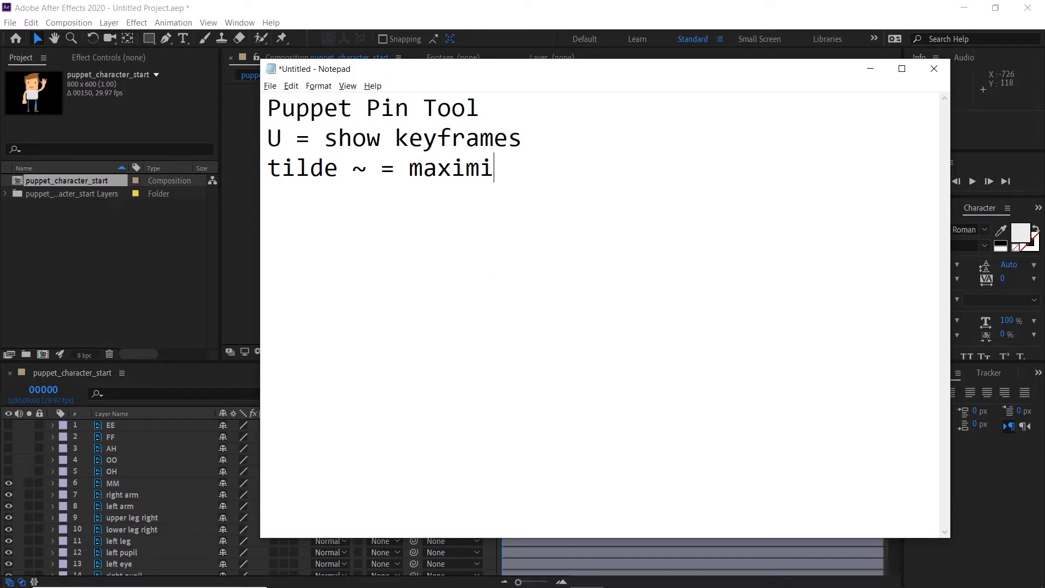
text(ze any window)
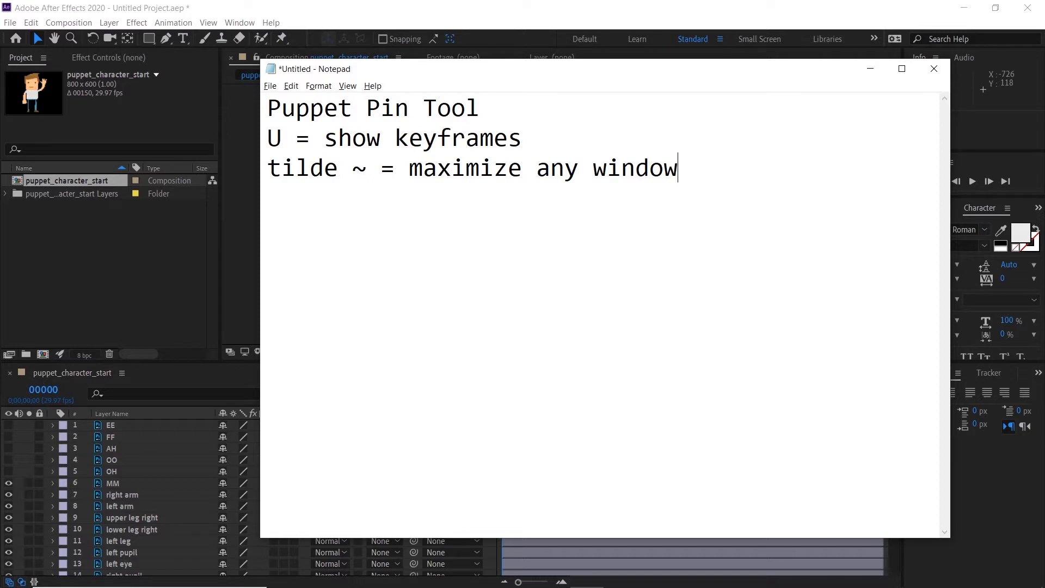
Step: Switch to After Effects, select the hair layer and solo it to view the hair artwork on its own
click(327, 5)
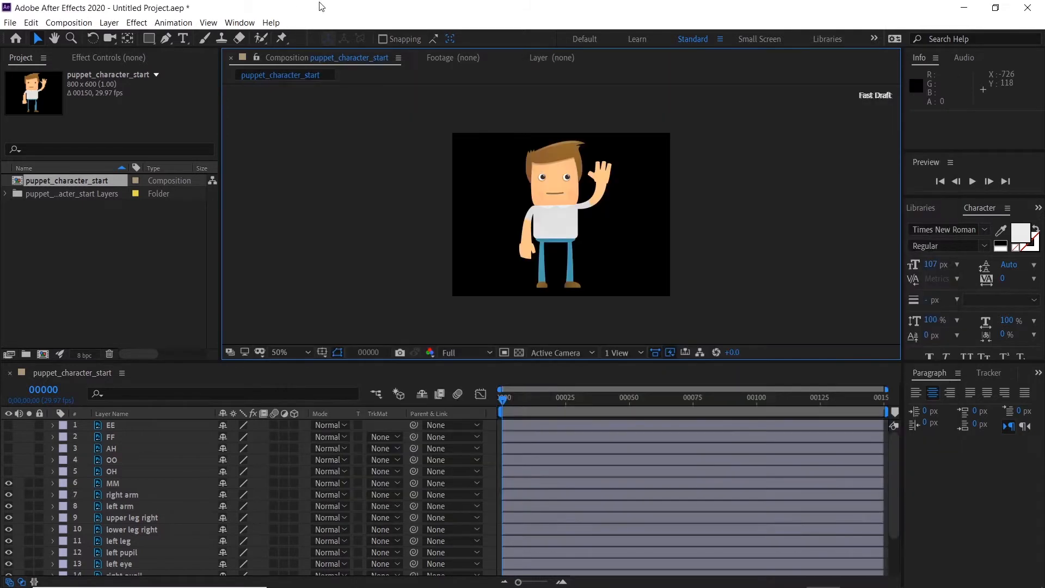
scroll(599, 177, up, 2)
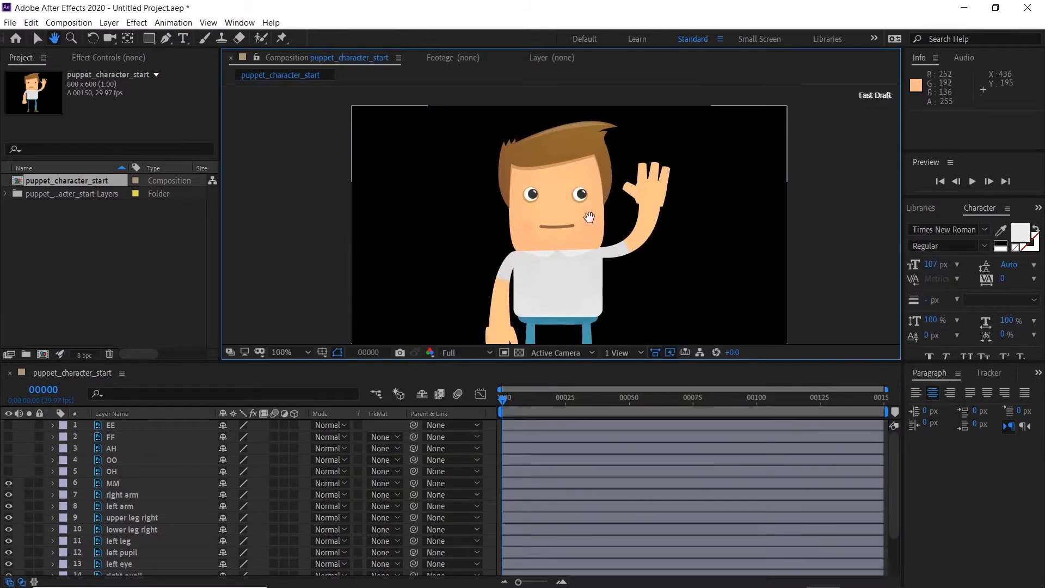
scroll(582, 164, up, 1)
key(v)
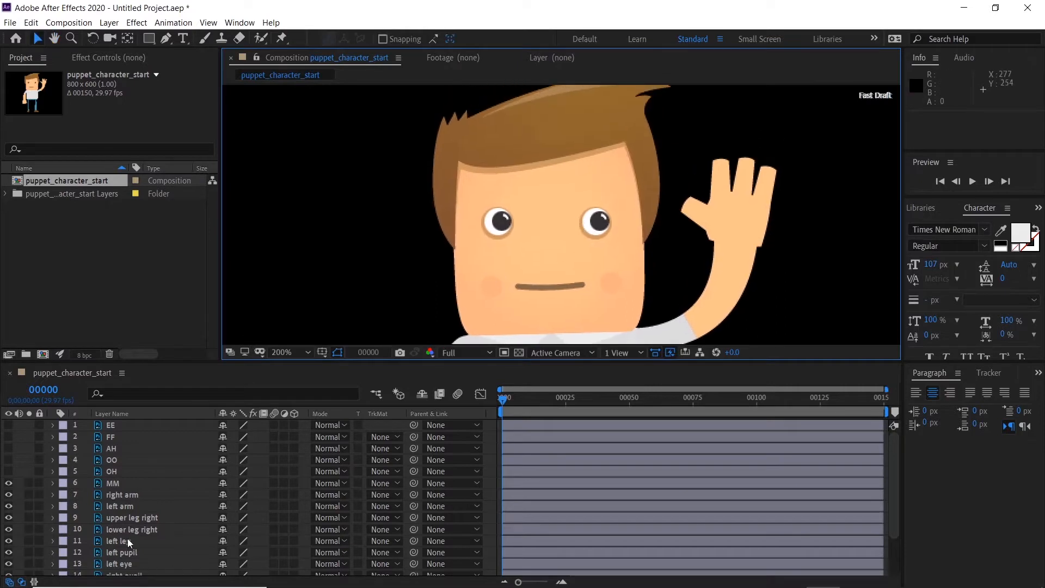
scroll(124, 515, down, 3)
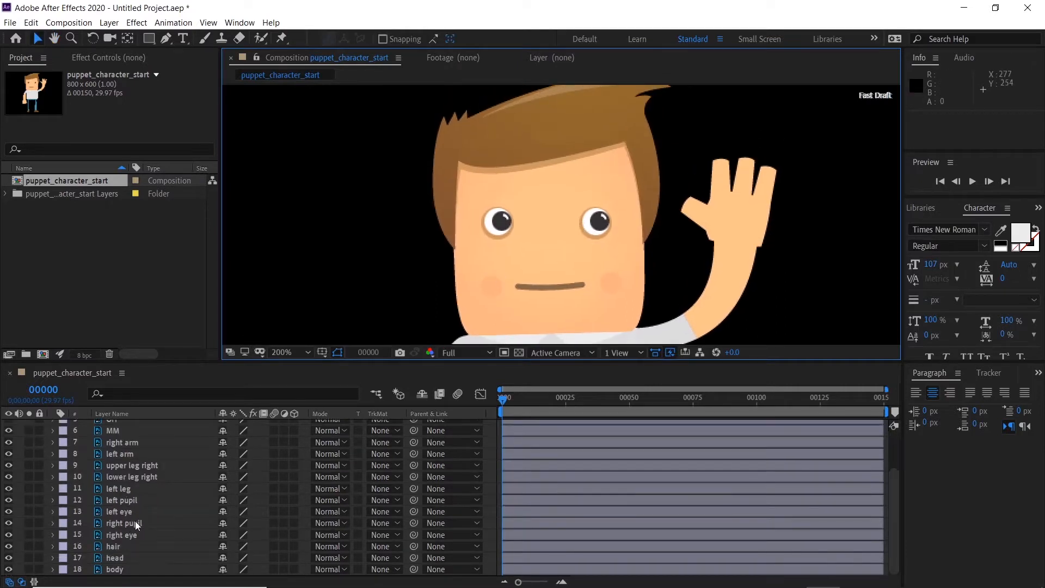
click(117, 547)
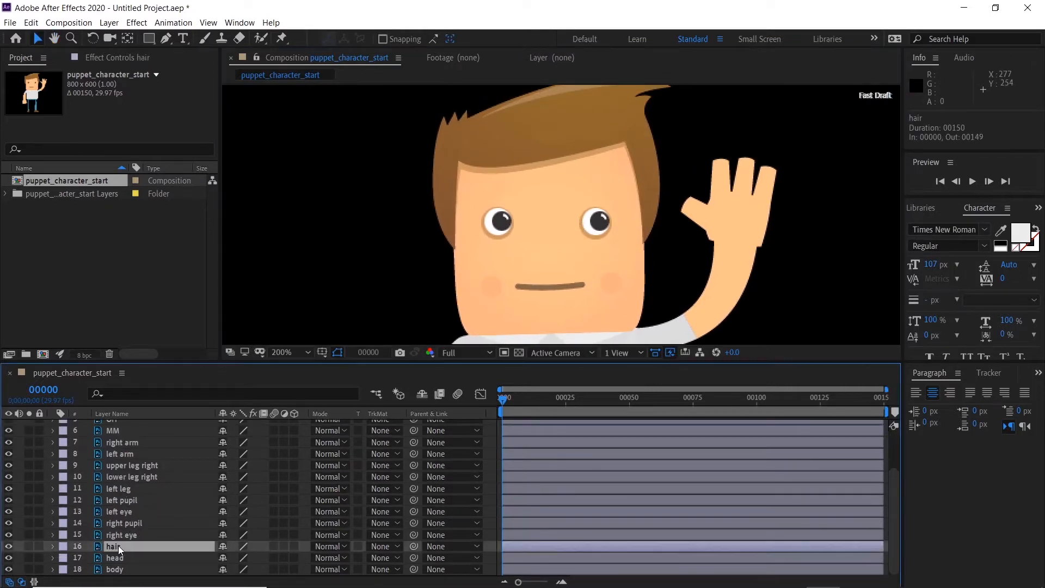
click(30, 546)
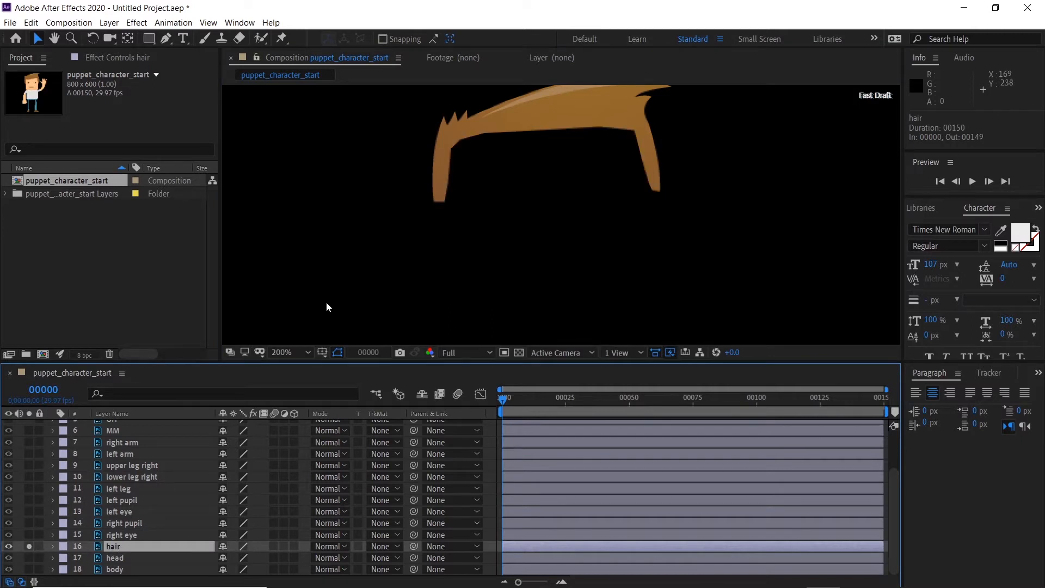
Step: Examine the isolated hair, unsolo it to show the full character again, and frame the head
key(h)
drag(476, 242, 481, 256)
key(v)
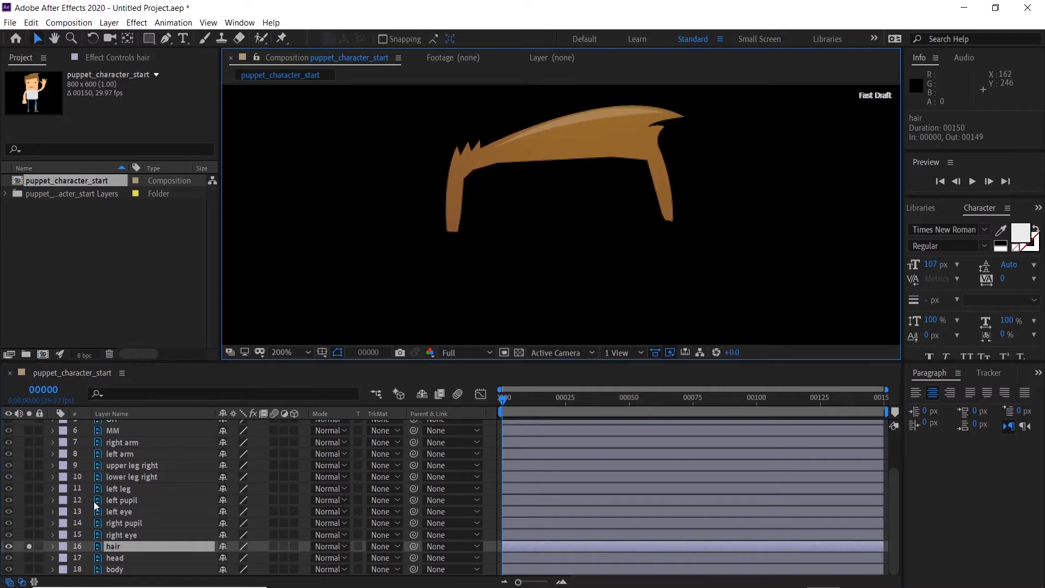
click(26, 547)
click(26, 547)
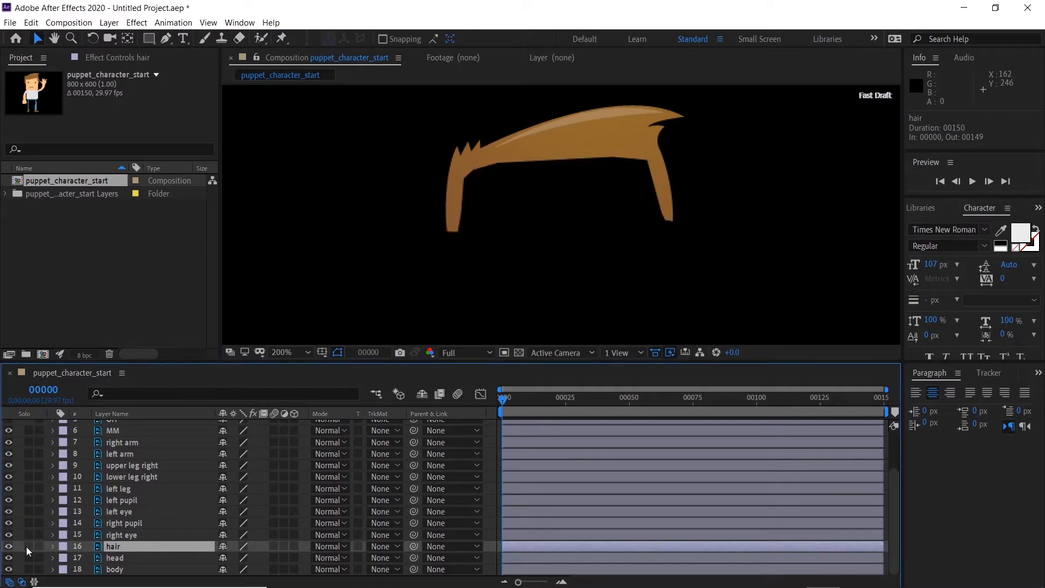
click(26, 547)
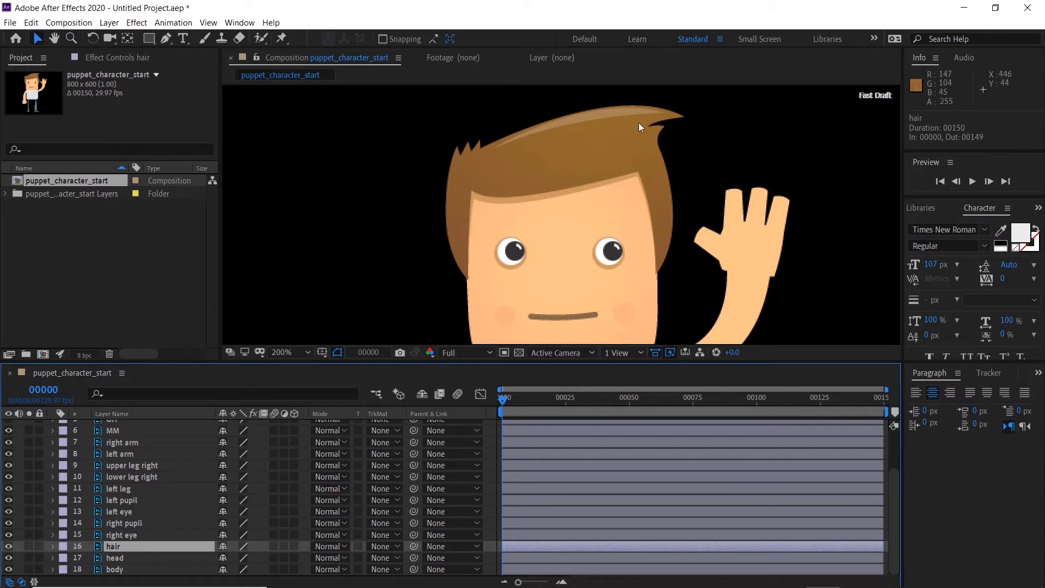
key(h)
drag(604, 145, 626, 169)
key(v)
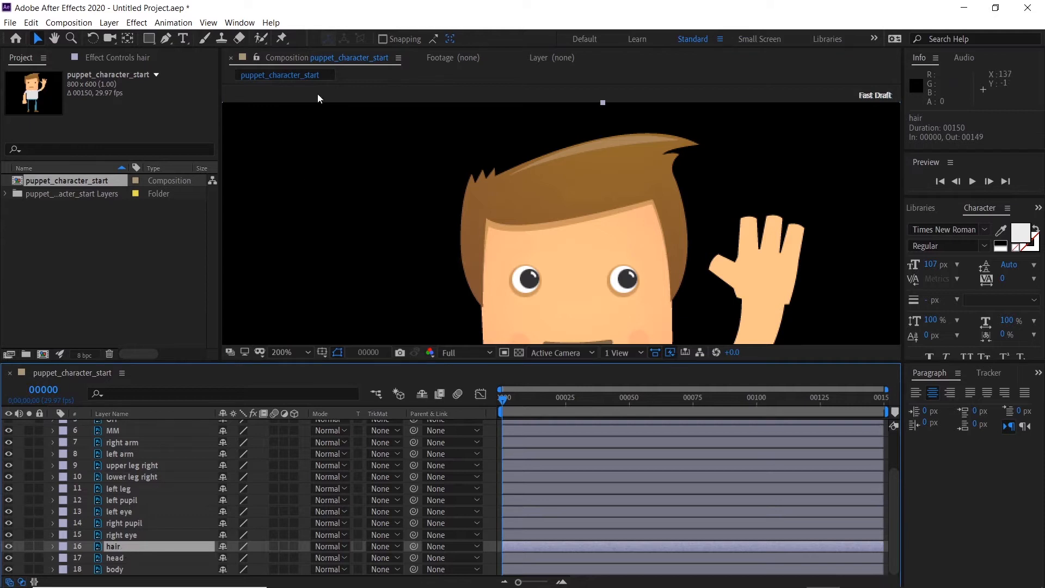
Step: Solo the hair layer and place eight Puppet pins at the left sideburn's inner tip and along the fringe's lower edge
click(282, 39)
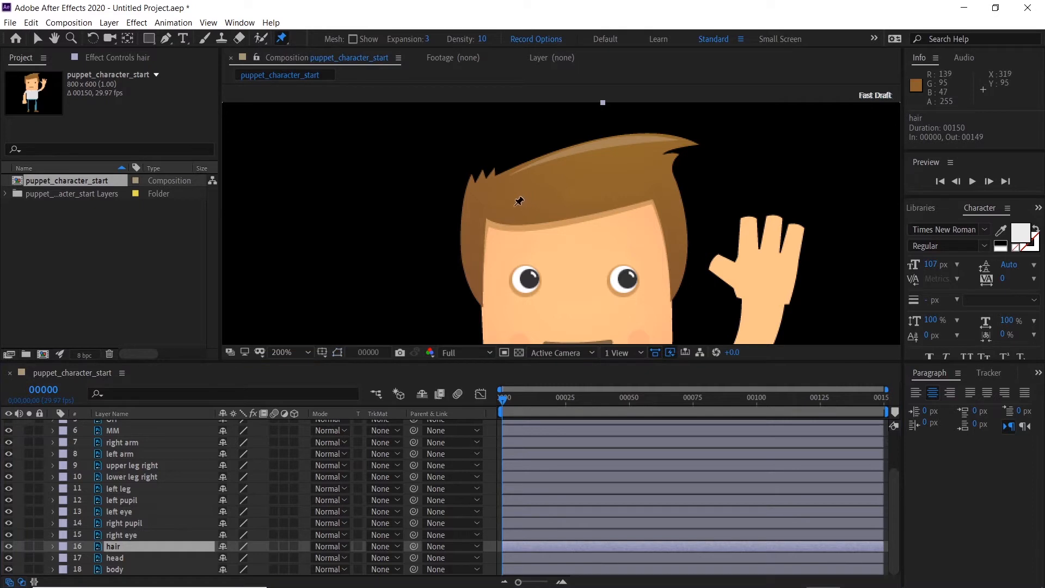
click(28, 546)
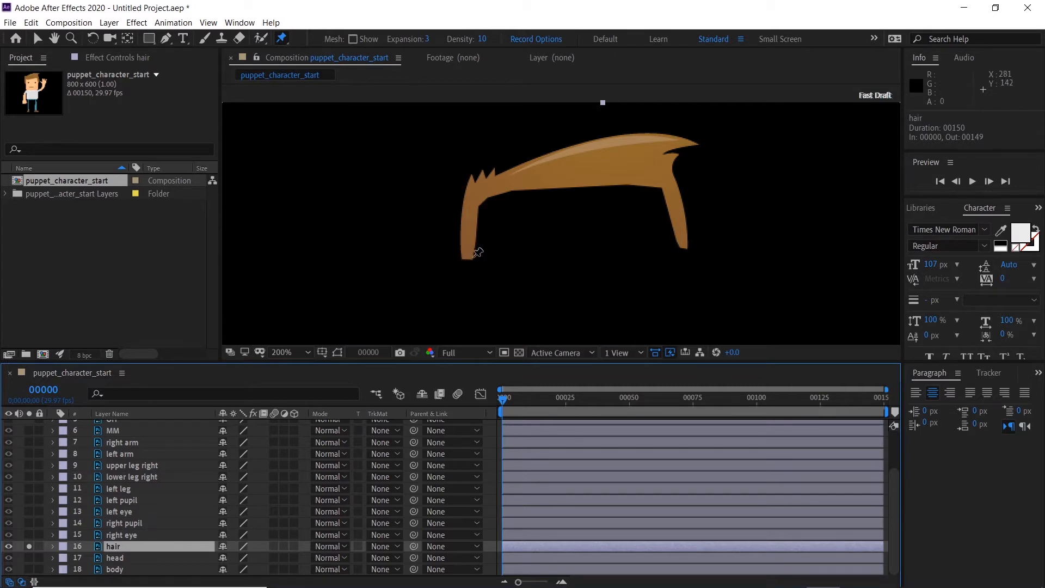
click(473, 256)
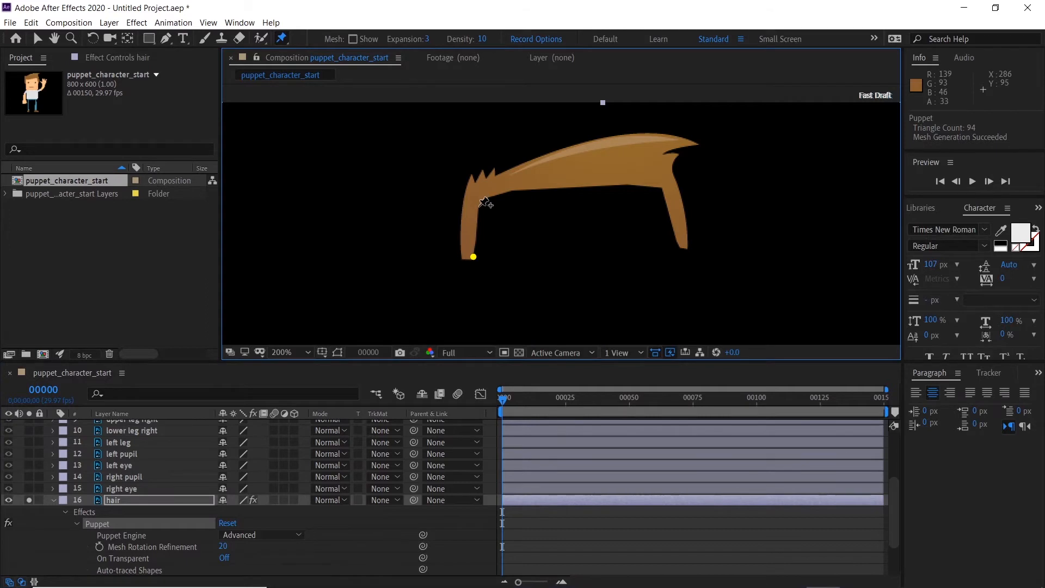
click(478, 205)
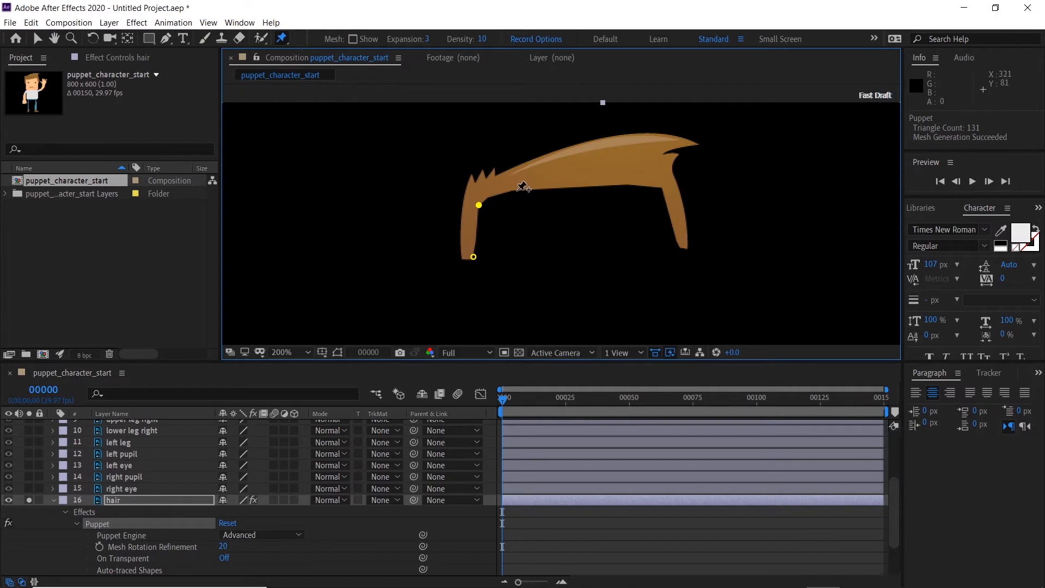
click(519, 190)
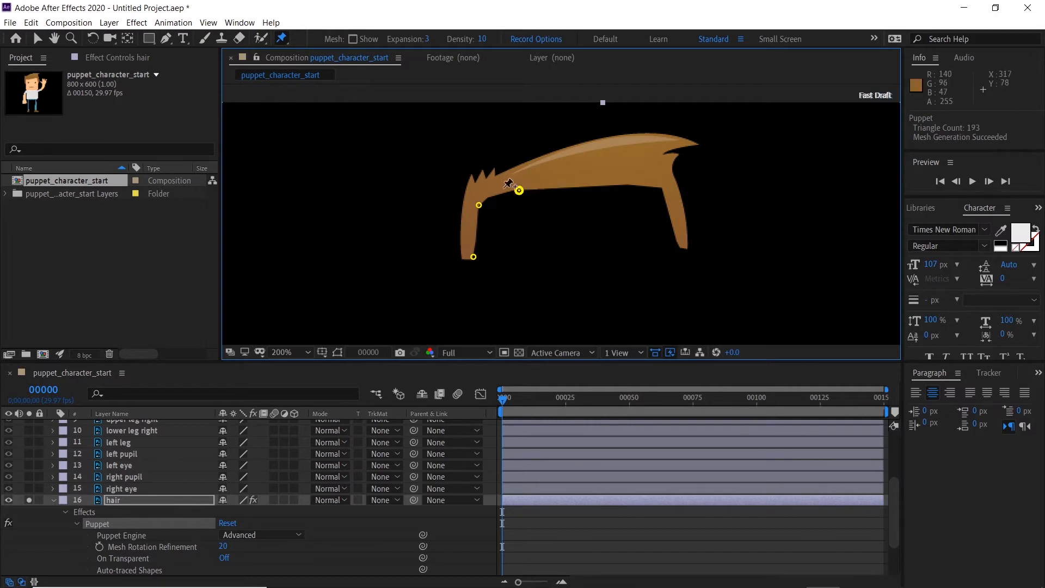
click(490, 195)
click(555, 188)
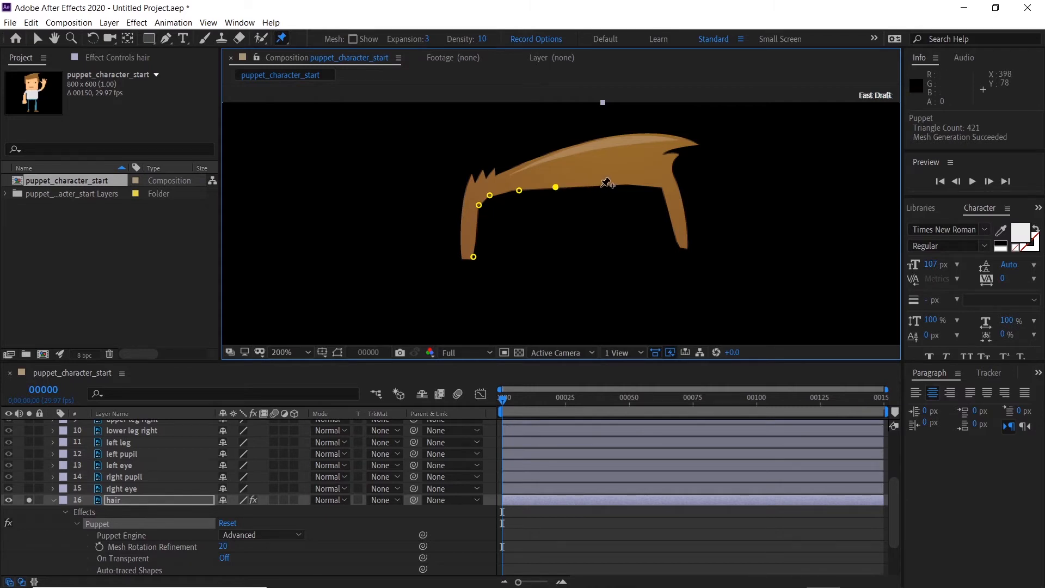
click(600, 186)
click(632, 183)
click(665, 182)
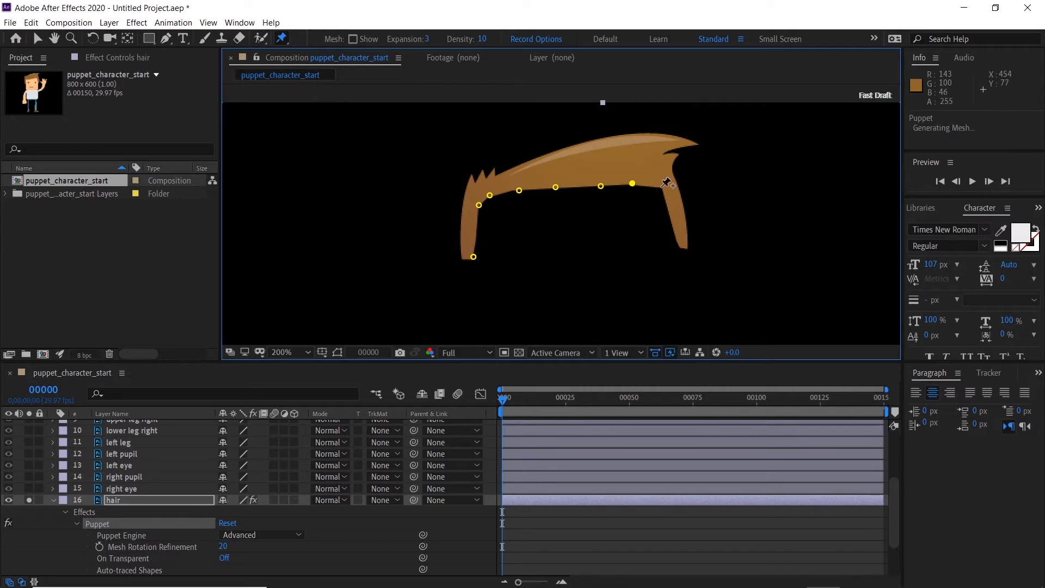
Step: Add three puppet pins down the right sideburn's inner edge and two between the existing pins on the left sideburn's inner edge
click(668, 206)
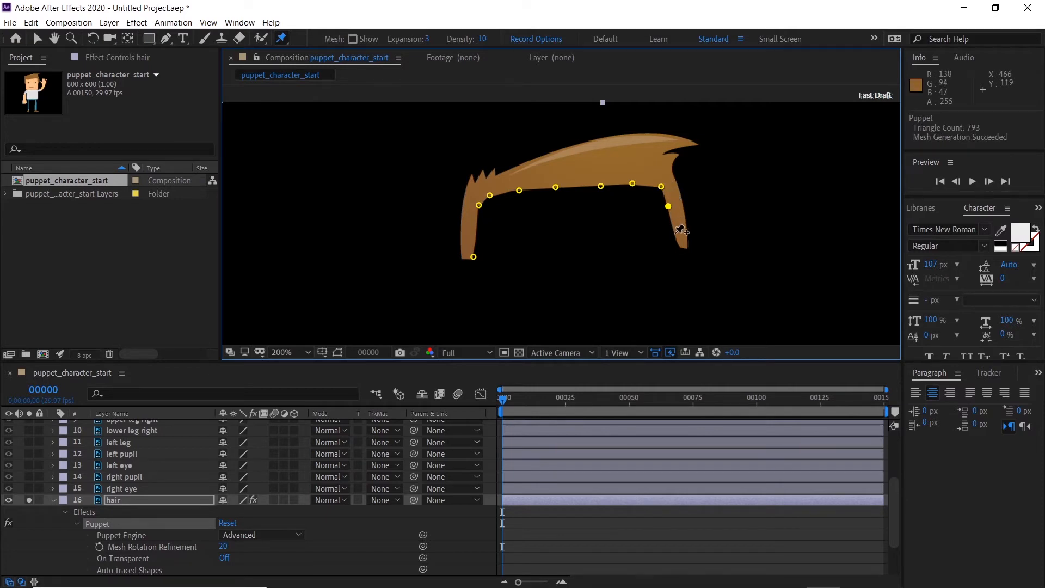
click(677, 245)
click(673, 225)
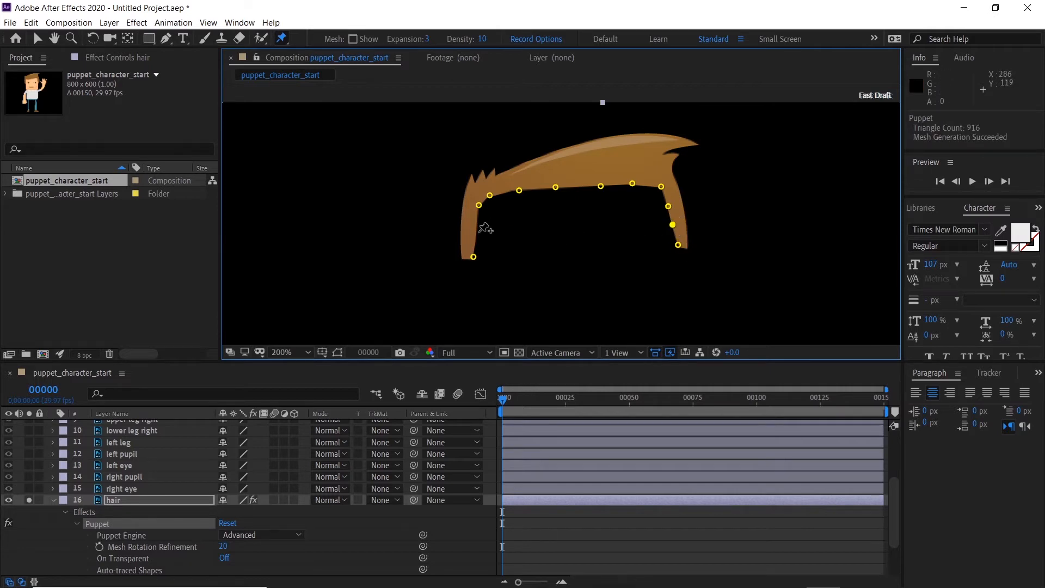
click(475, 238)
click(477, 220)
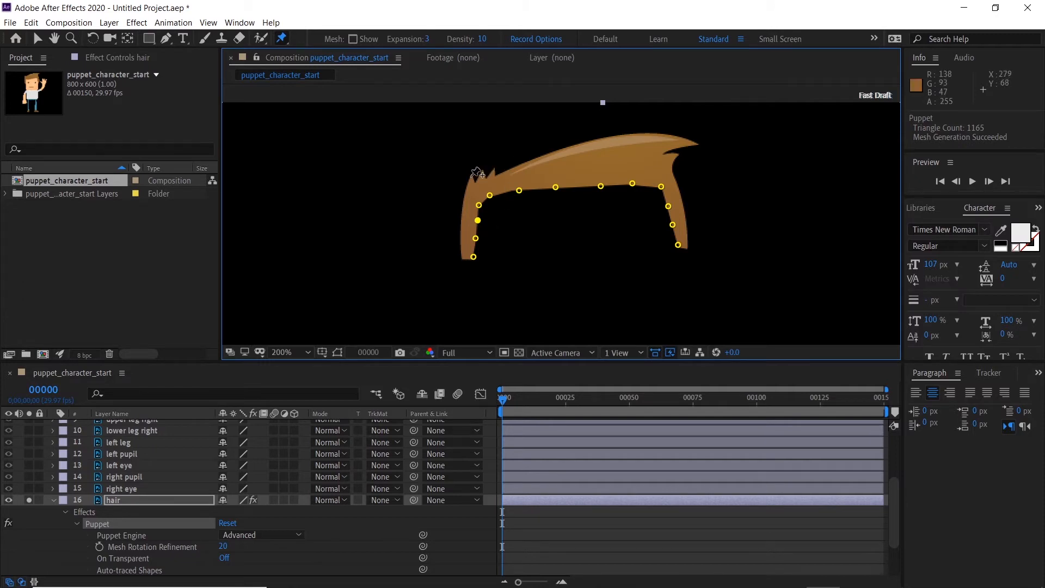
Step: Pin the three hair spikes, the quiff tip, two points along the hair's upper edge and the notch below the quiff
click(470, 175)
click(482, 170)
click(495, 168)
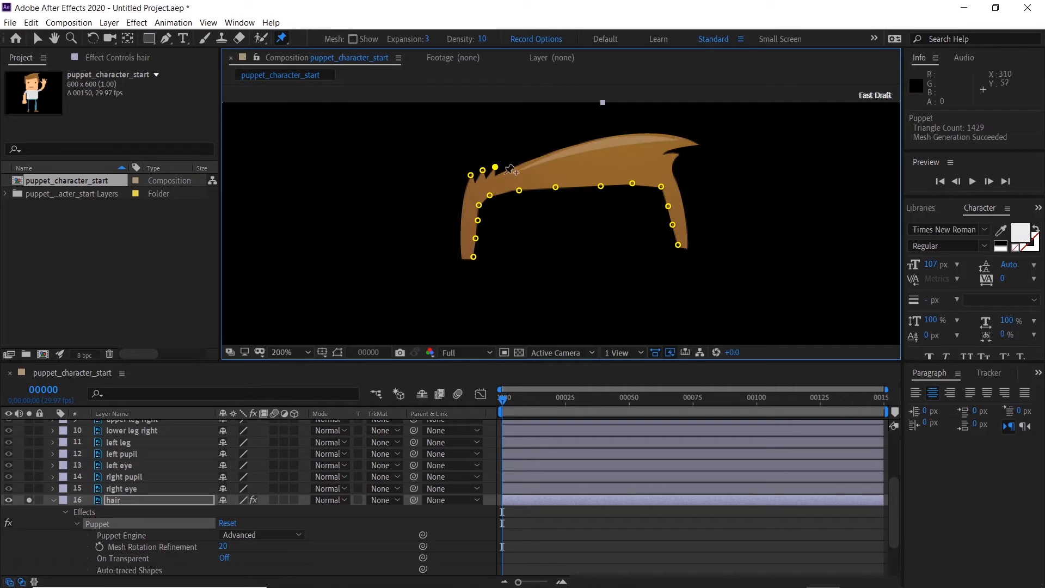
click(689, 138)
click(649, 138)
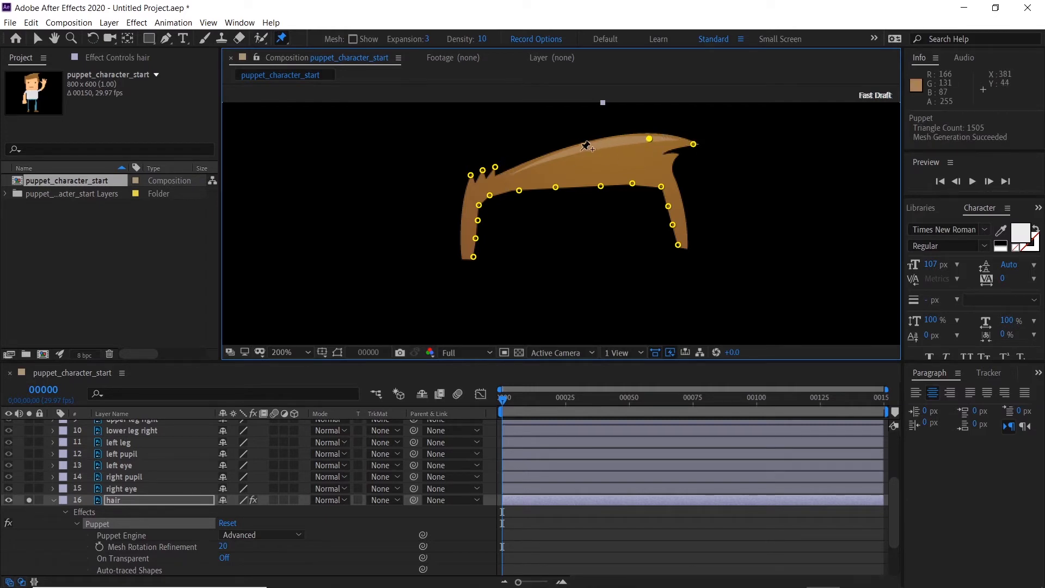
click(579, 152)
click(677, 155)
click(663, 162)
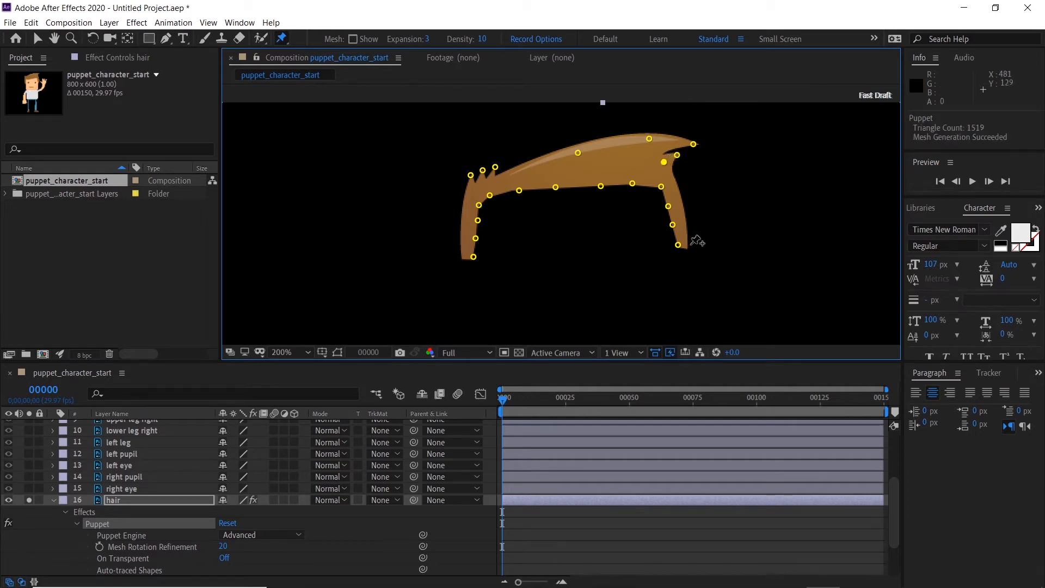
Step: Place four puppet pins along each sideburn's outer edge and unsolo the hair layer
click(688, 243)
click(687, 224)
click(679, 198)
click(676, 184)
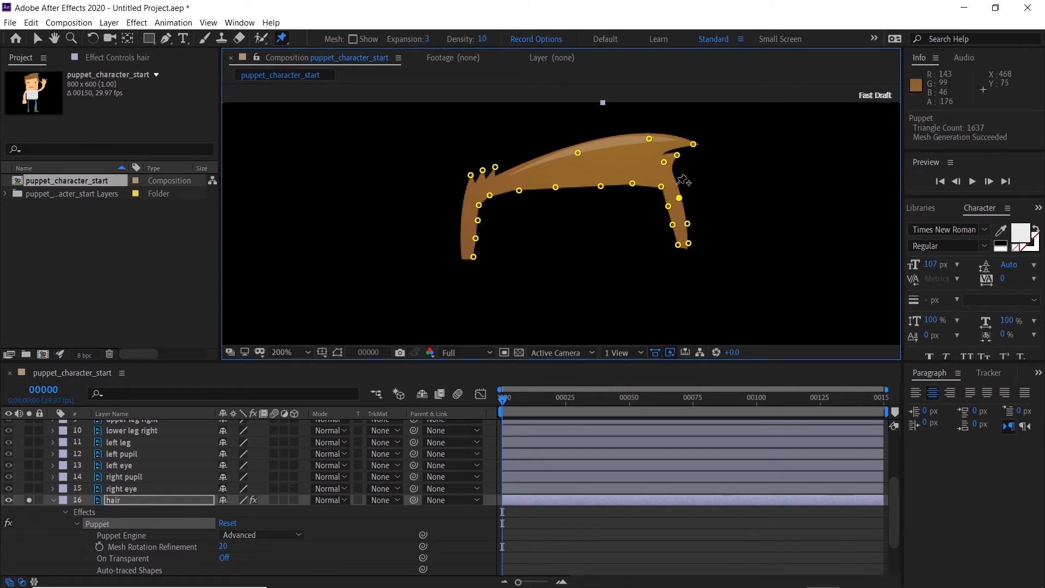
click(555, 186)
click(465, 198)
click(460, 221)
click(461, 239)
click(462, 260)
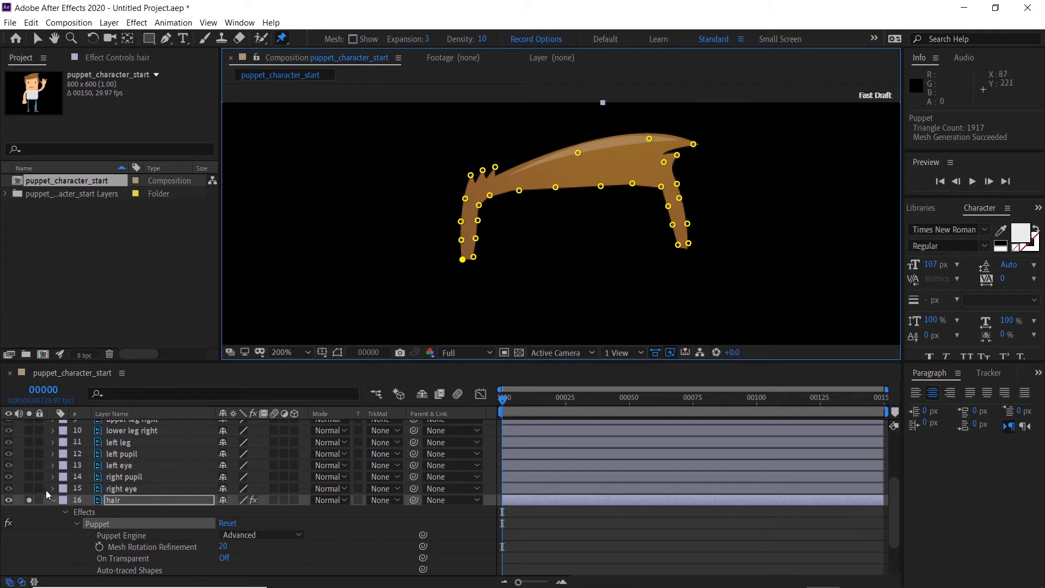
click(31, 499)
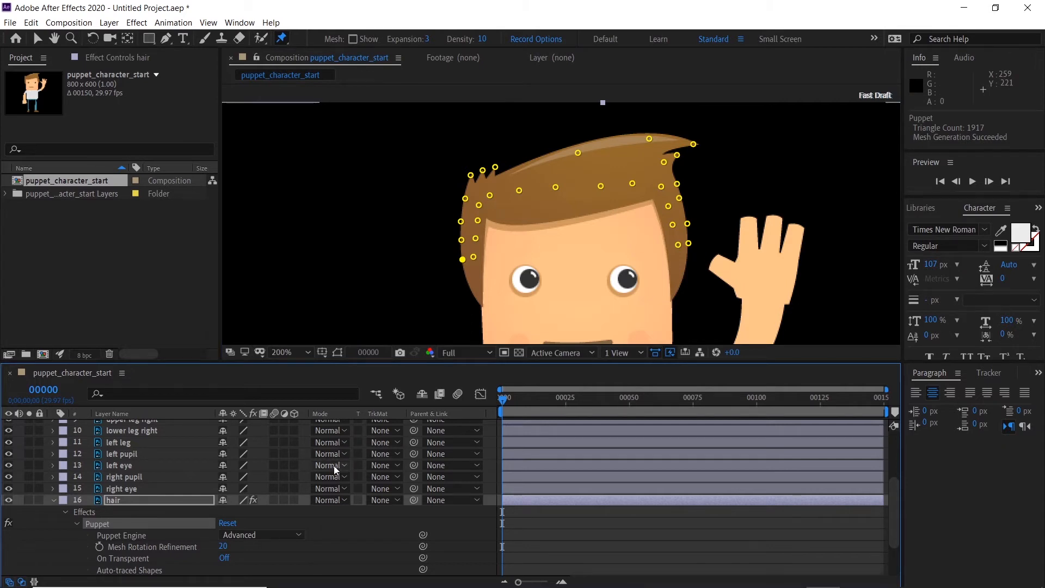
Step: Reveal the hair layer's keyframes, examine all its puppet pin positions in the maximized timeline, and restore the standard layout
key(grave)
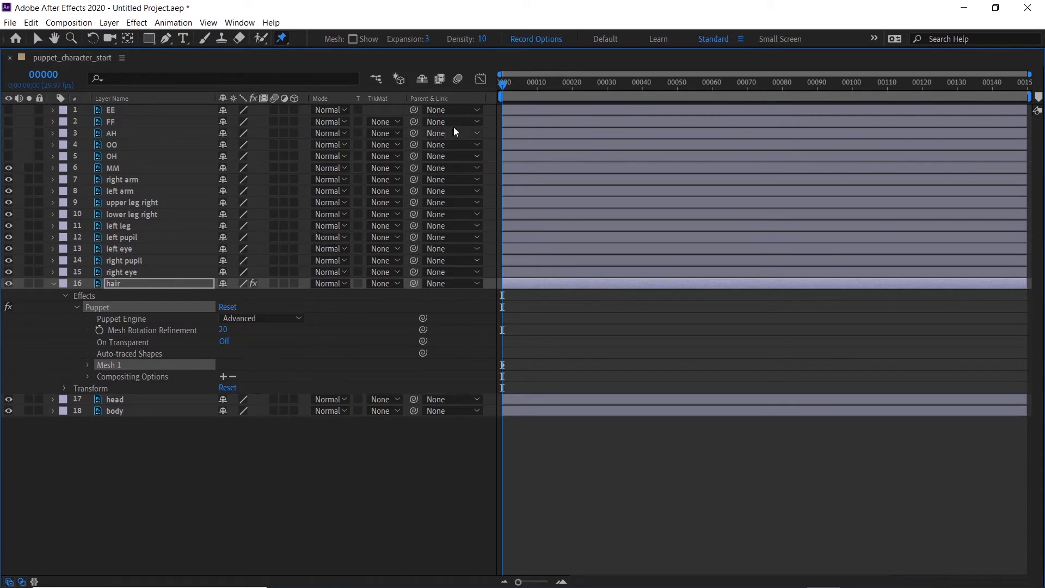
click(186, 283)
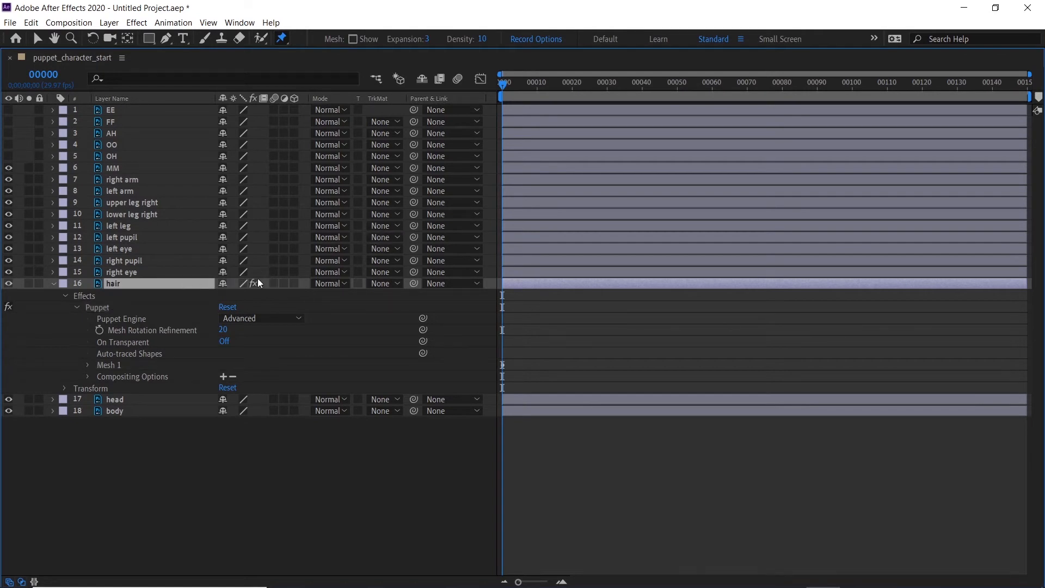
key(u)
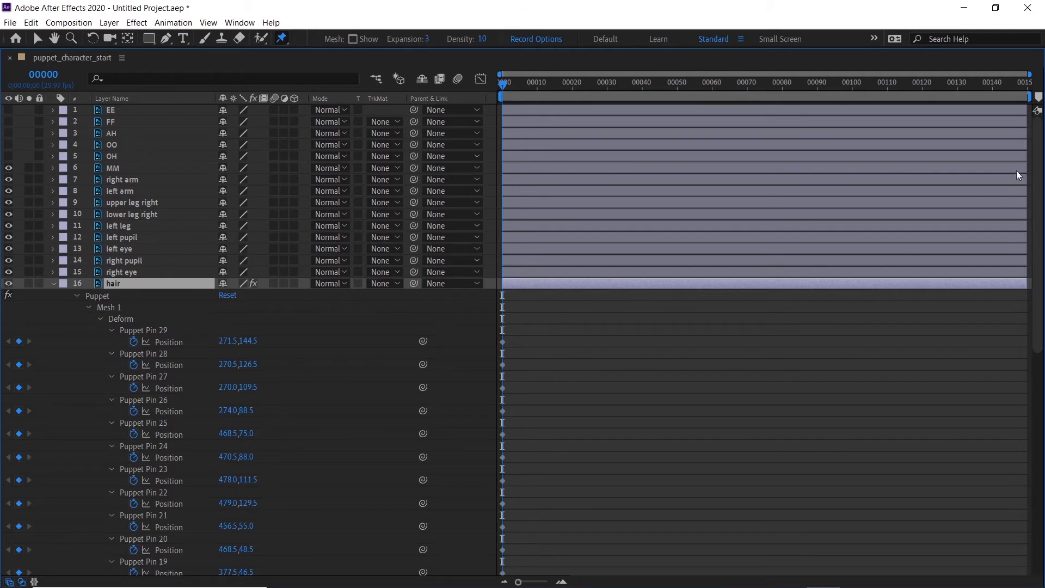
drag(1036, 227, 1039, 408)
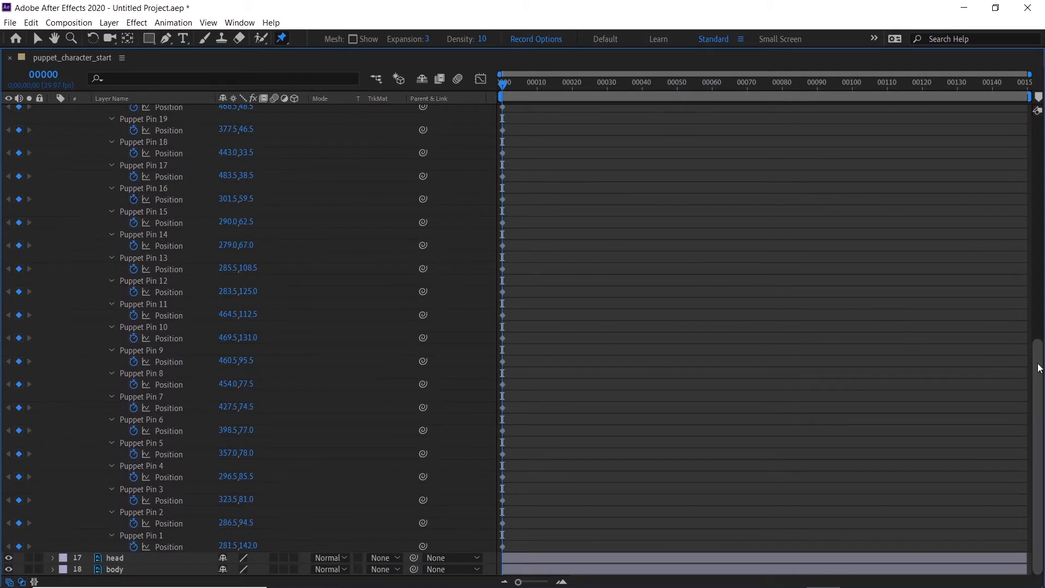
drag(1038, 347, 1040, 186)
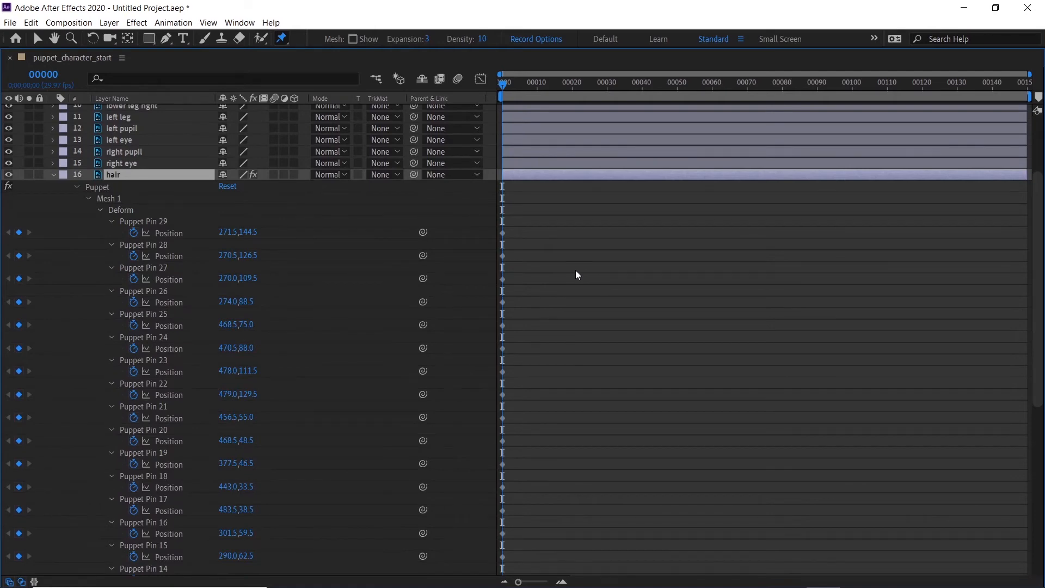
key(grave)
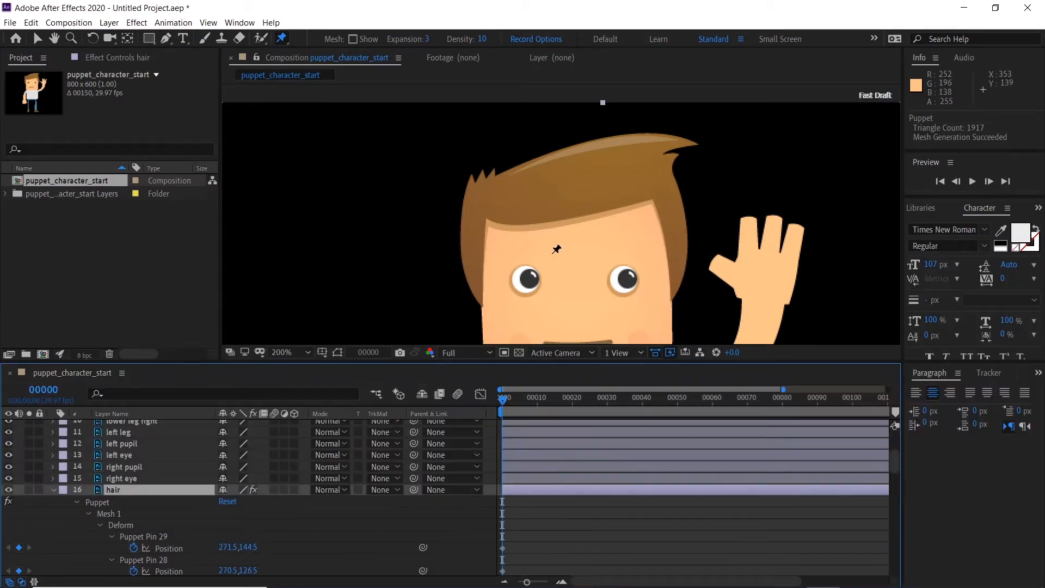
Step: Move the current time to frame 4
key(Page_Down)
key(Page_Down)
key(Page_Down)
key(Page_Down)
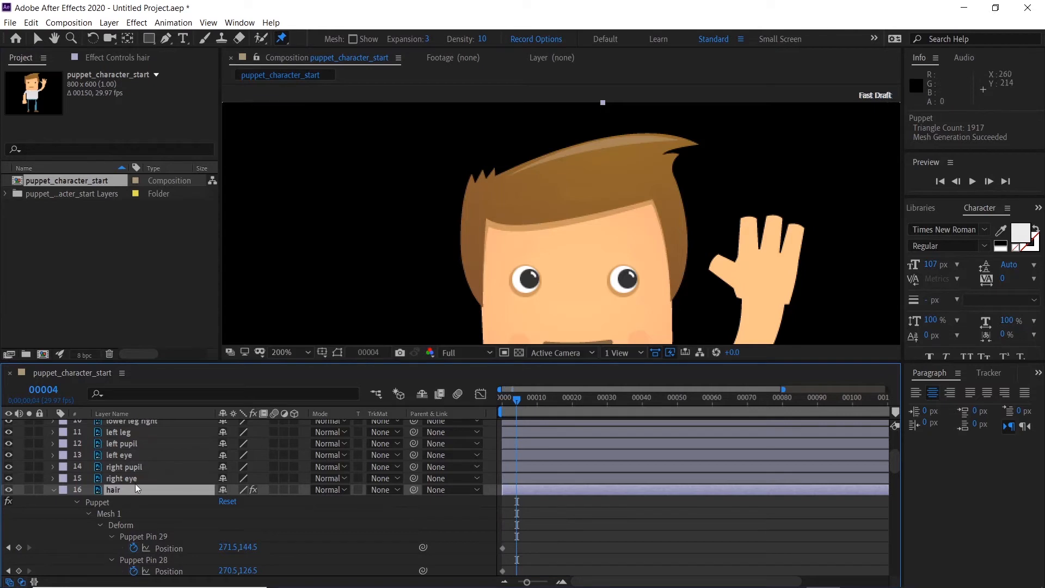
Step: At frame 4, raise the quiff tip pin, shift the upper-edge pin beside it left, pull the notch pin outward and nudge the three spikes up-left
click(136, 489)
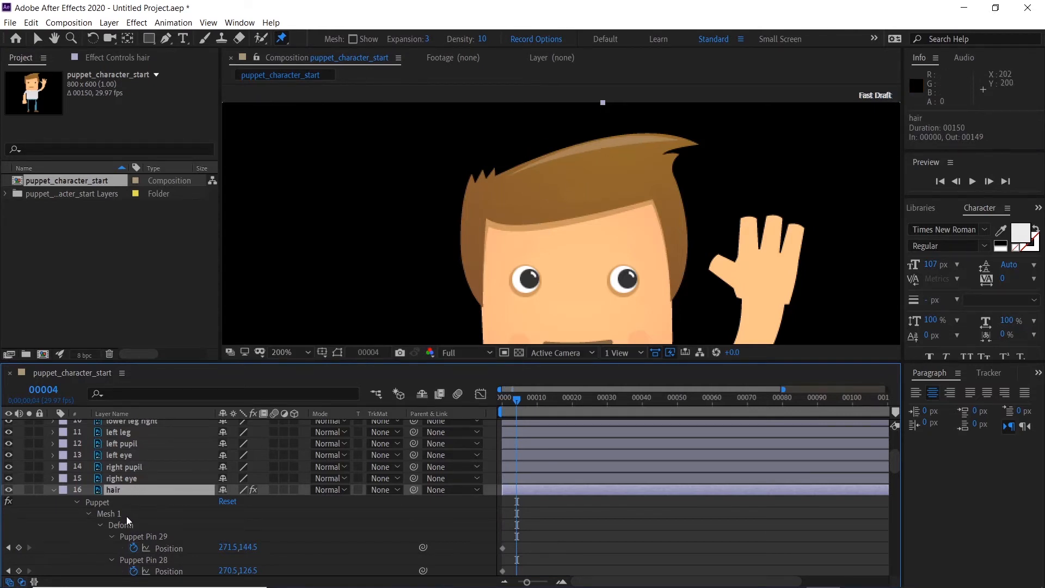
click(144, 538)
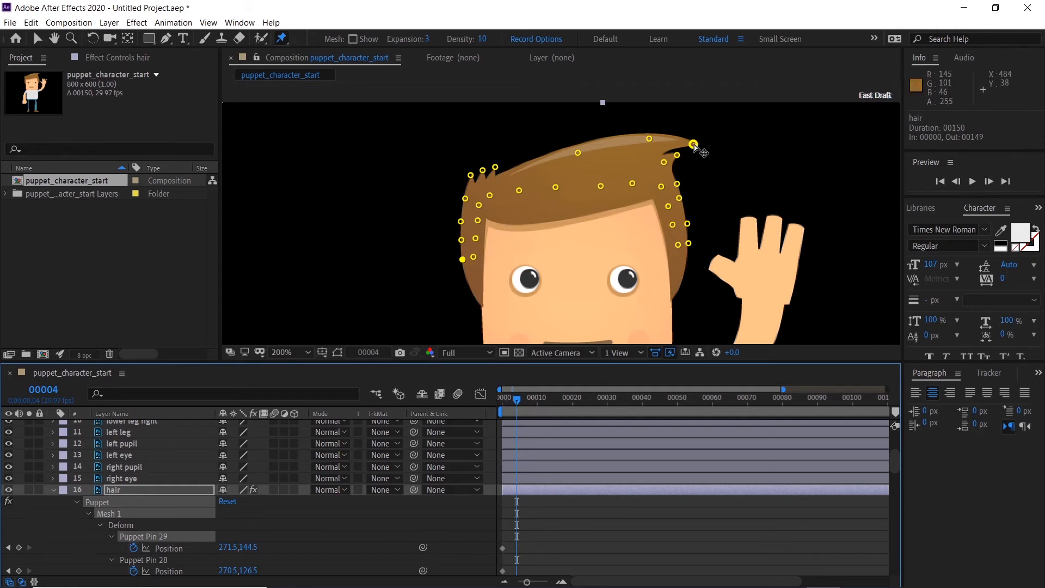
mouse_move(694, 144)
mouse_down()
mouse_move(695, 131)
mouse_move(645, 143)
mouse_move(681, 158)
mouse_up()
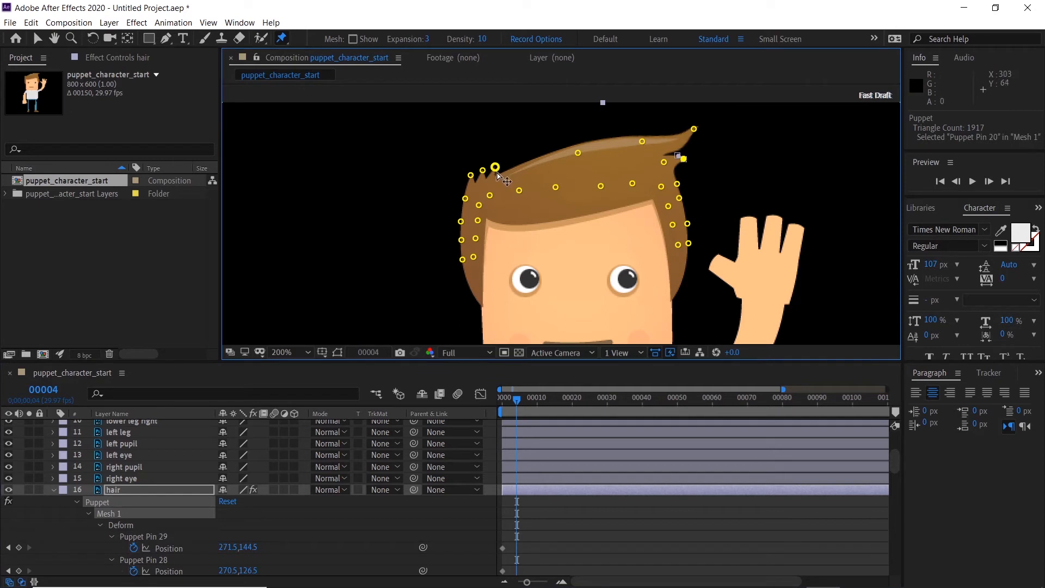
drag(467, 177, 493, 161)
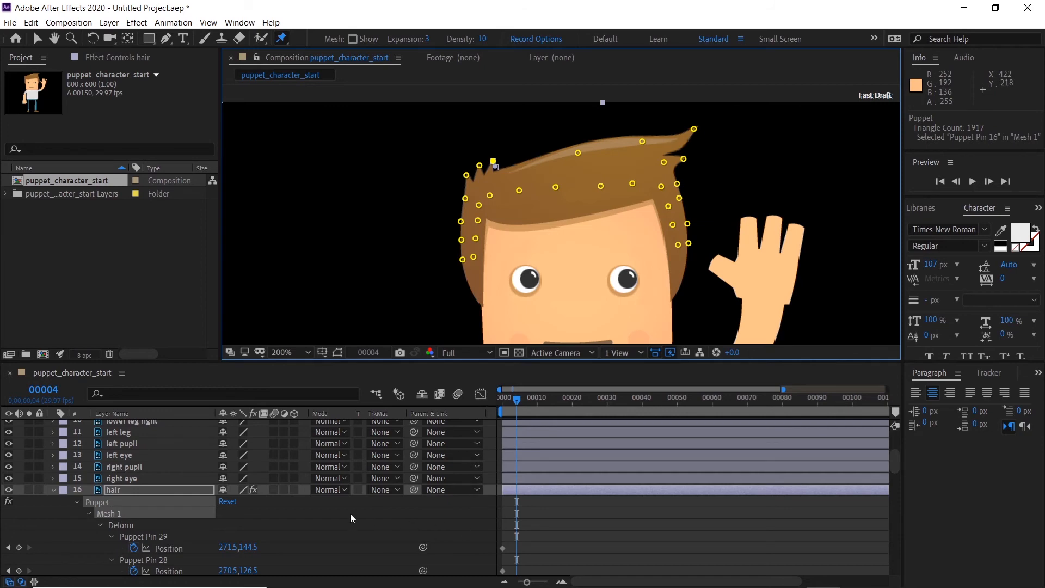
Step: In the maximized timeline, copy the frame 0 position keyframes of Puppet Pins 20, 18, 17, 16, 15 and 14 to frame 8
drag(67, 371, 394, 208)
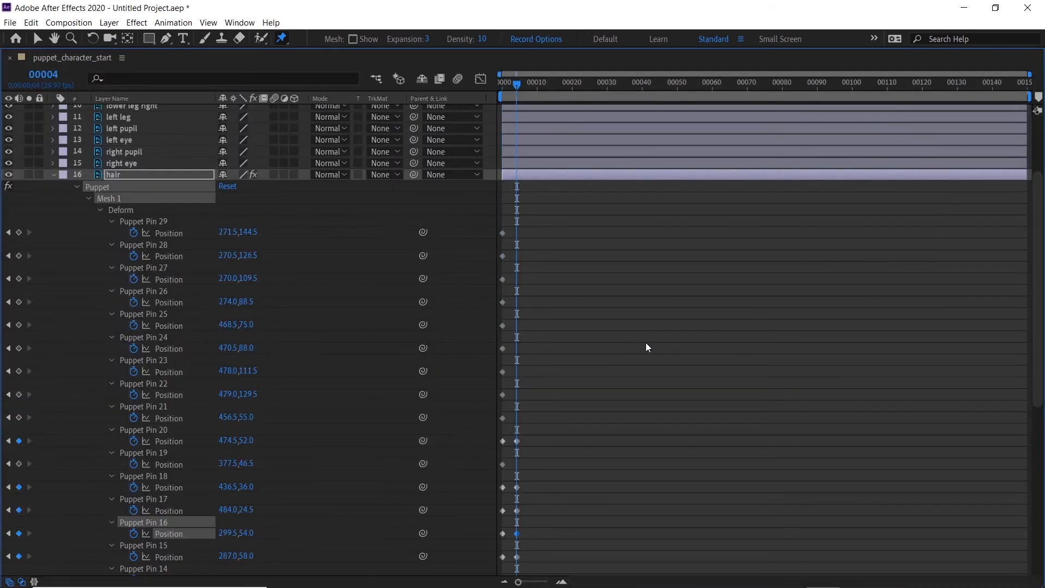
scroll(646, 346, down, 8)
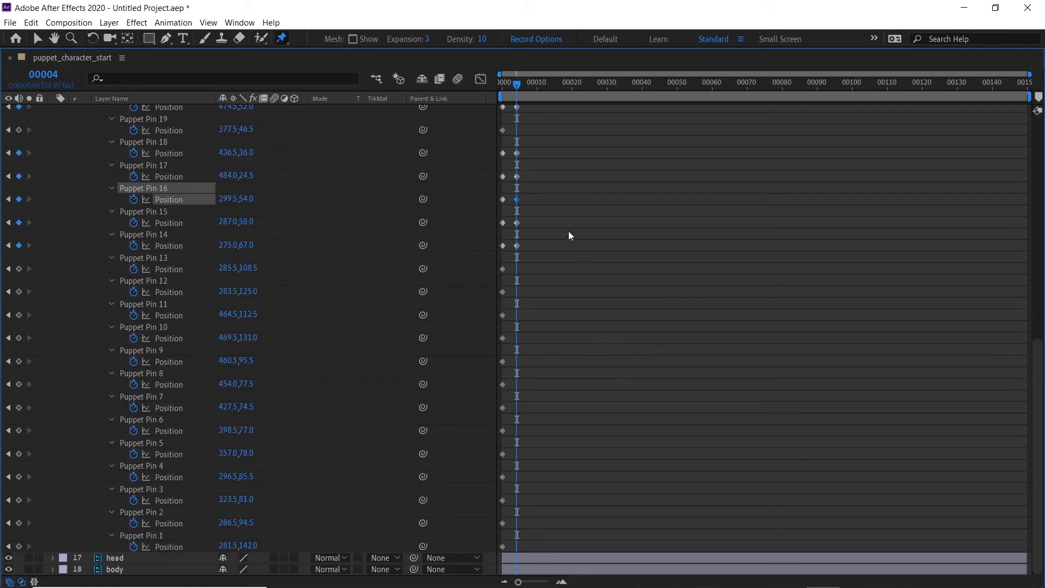
scroll(570, 235, up, 1)
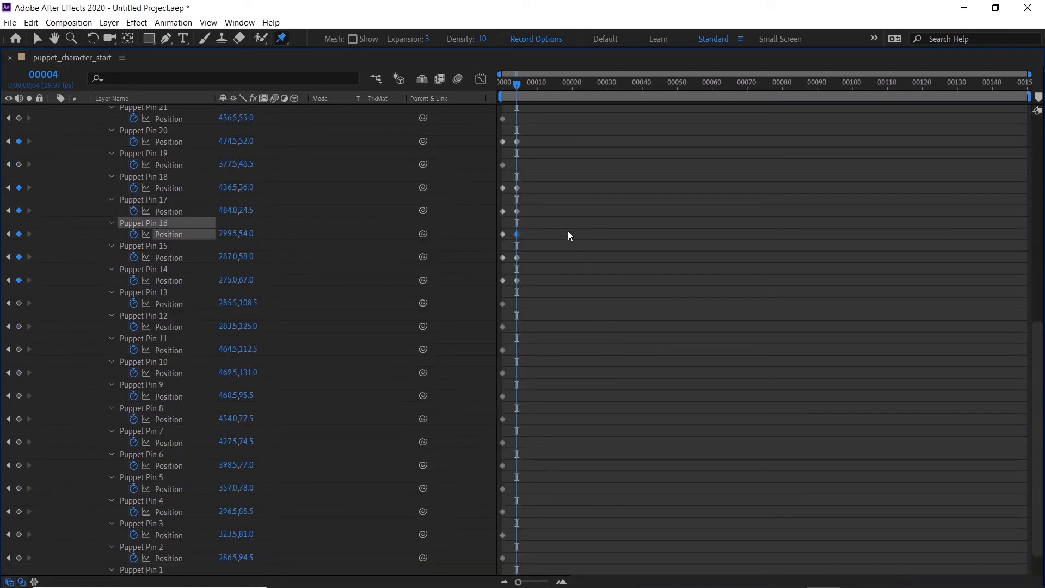
key(Page_Down)
key(Page_Down)
key(Page_Down)
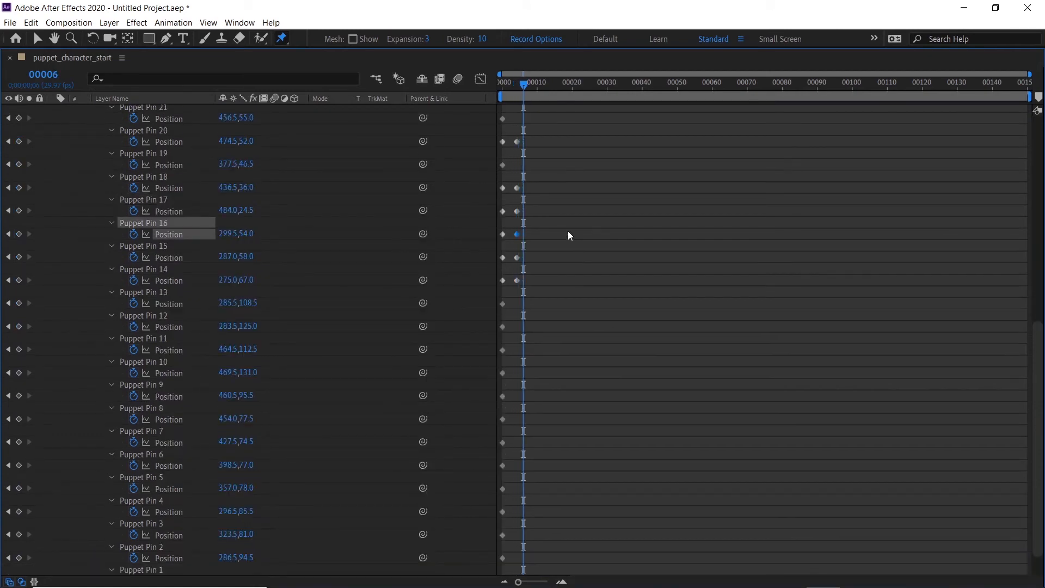
key(Page_Down)
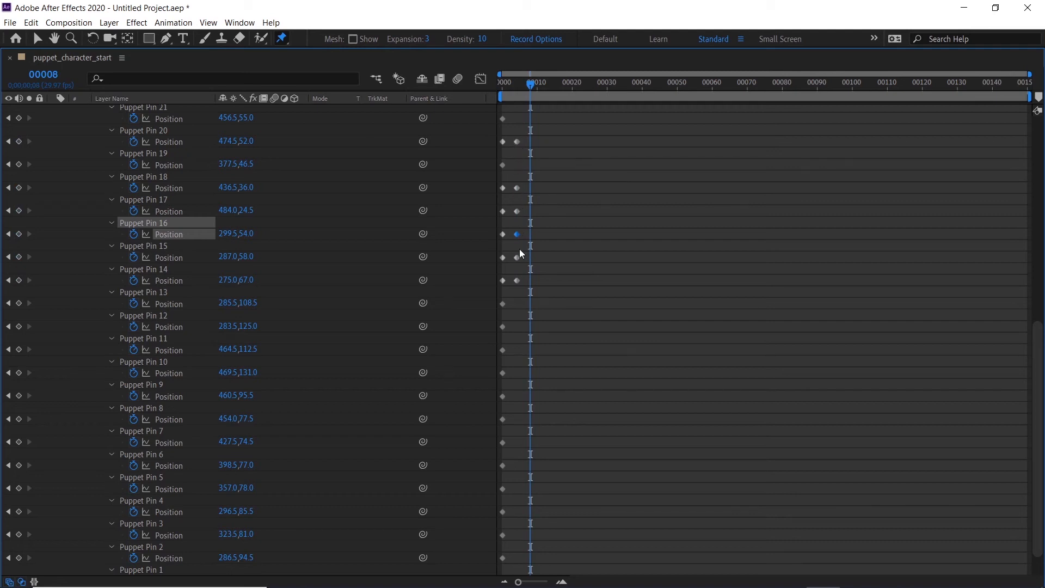
click(503, 141)
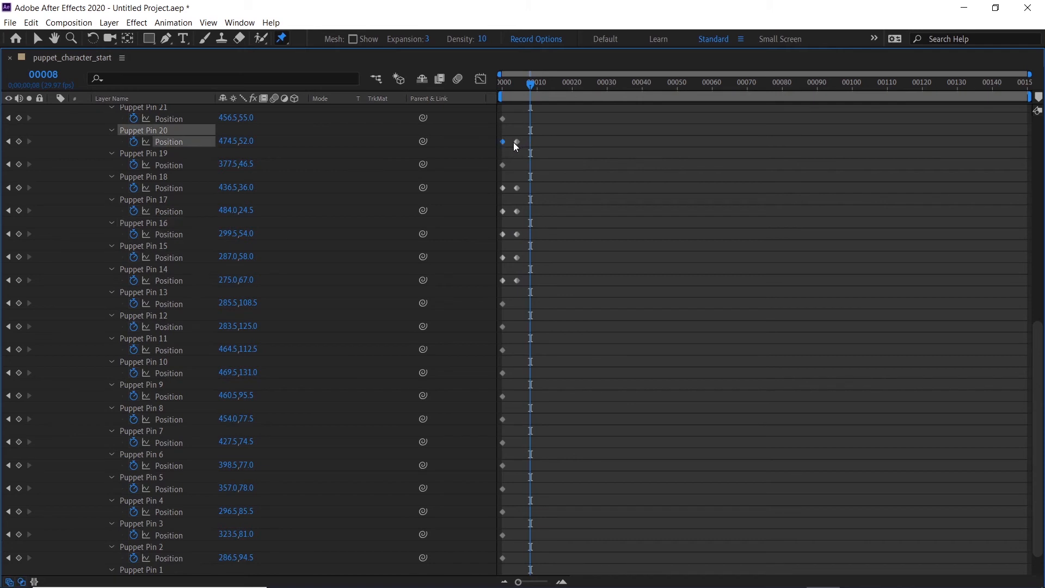
key(ctrl+v)
drag(506, 182, 498, 284)
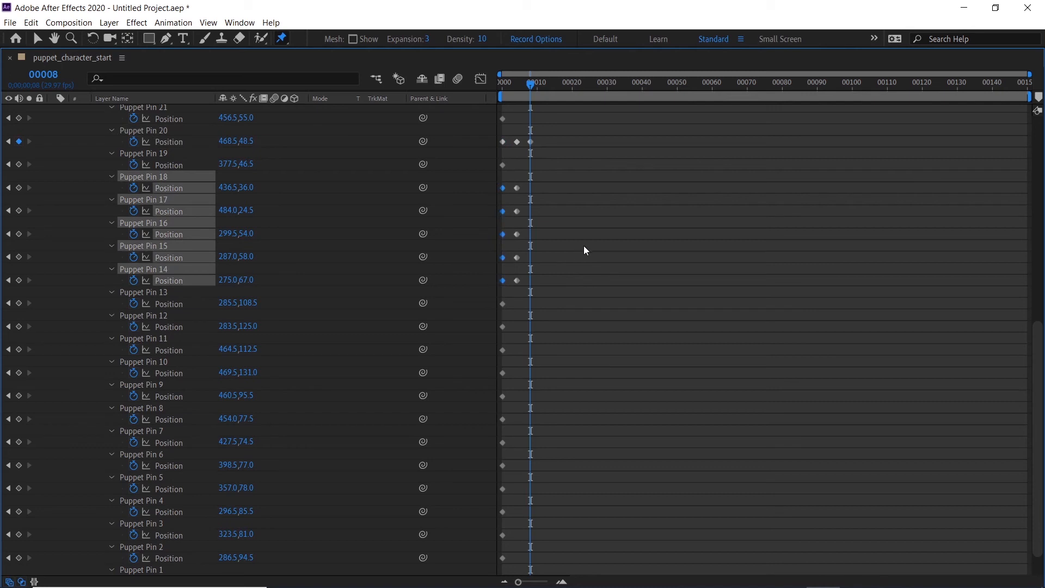
key(ctrl+v)
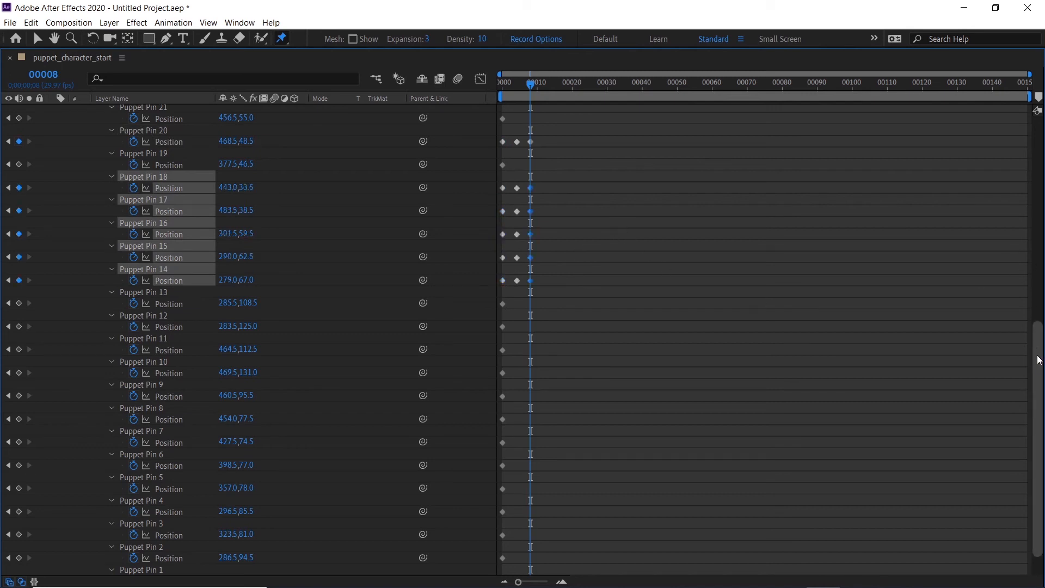
Step: End the composition's work area at frame 8
scroll(1031, 294, down, 2)
scroll(1032, 277, up, 4)
scroll(1032, 278, up, 5)
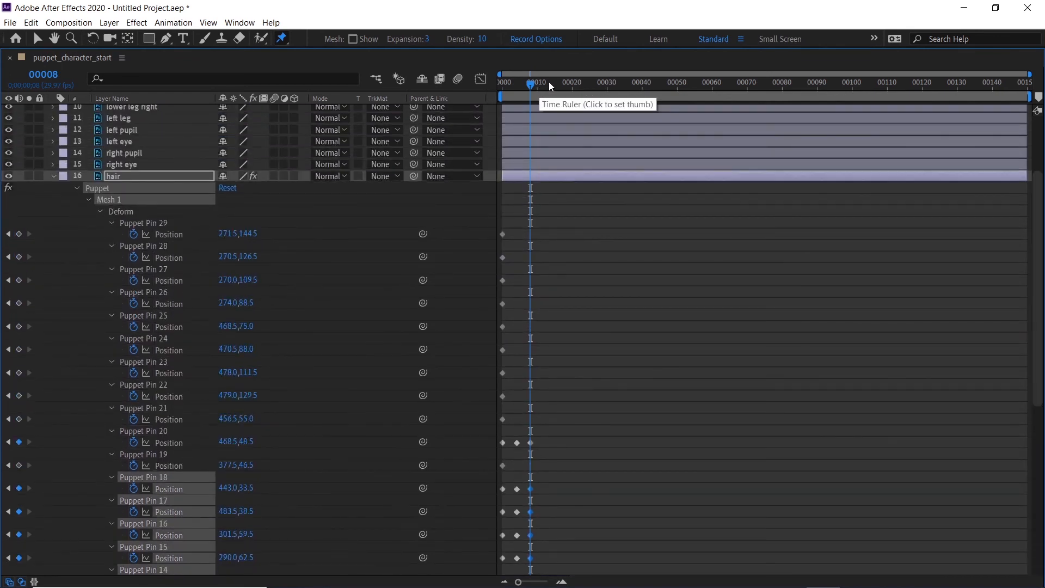
key(n)
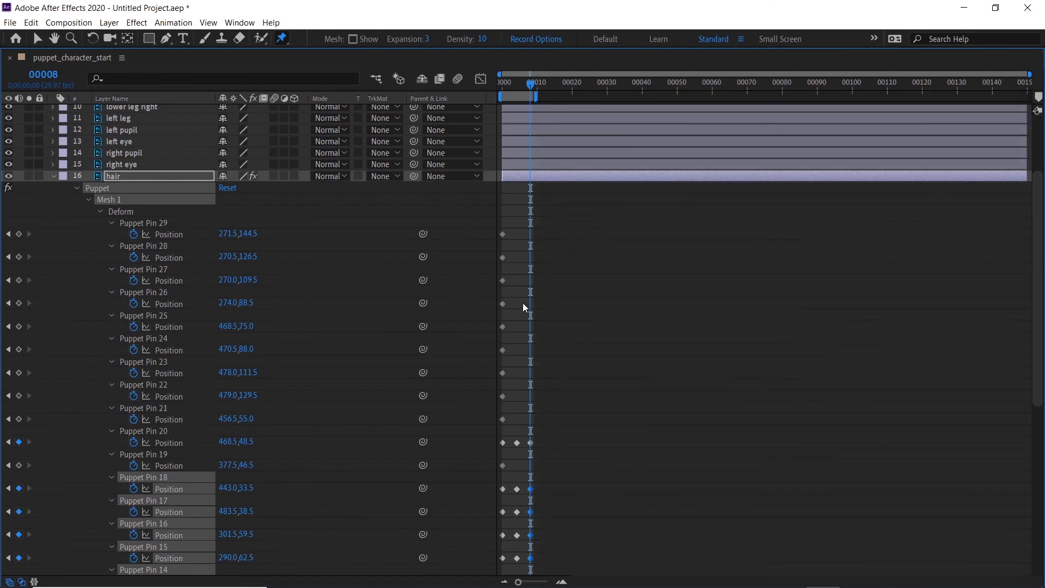
Step: Restore the standard layout and preview the hair animation
key(grave)
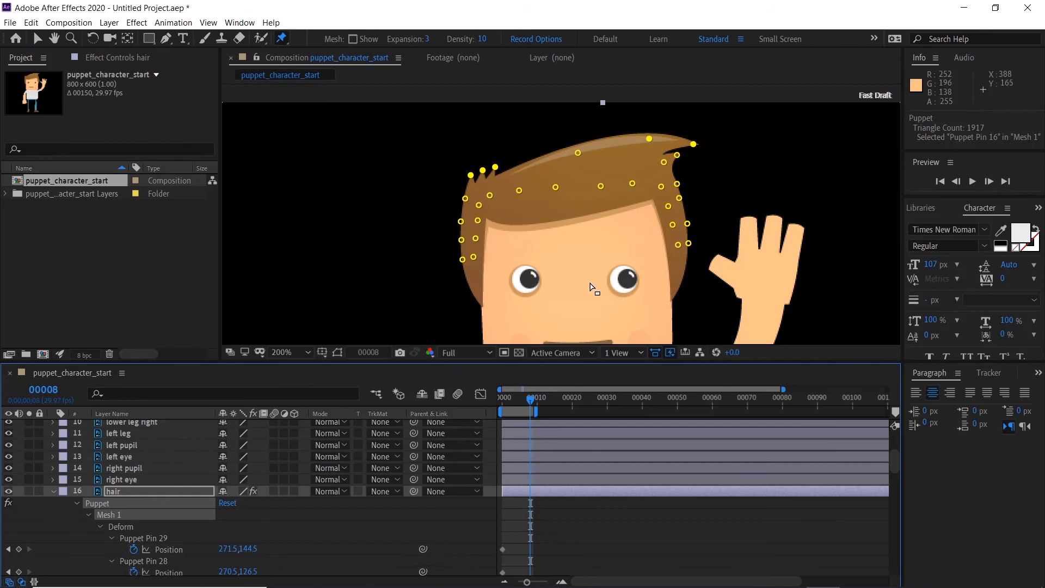
key(space)
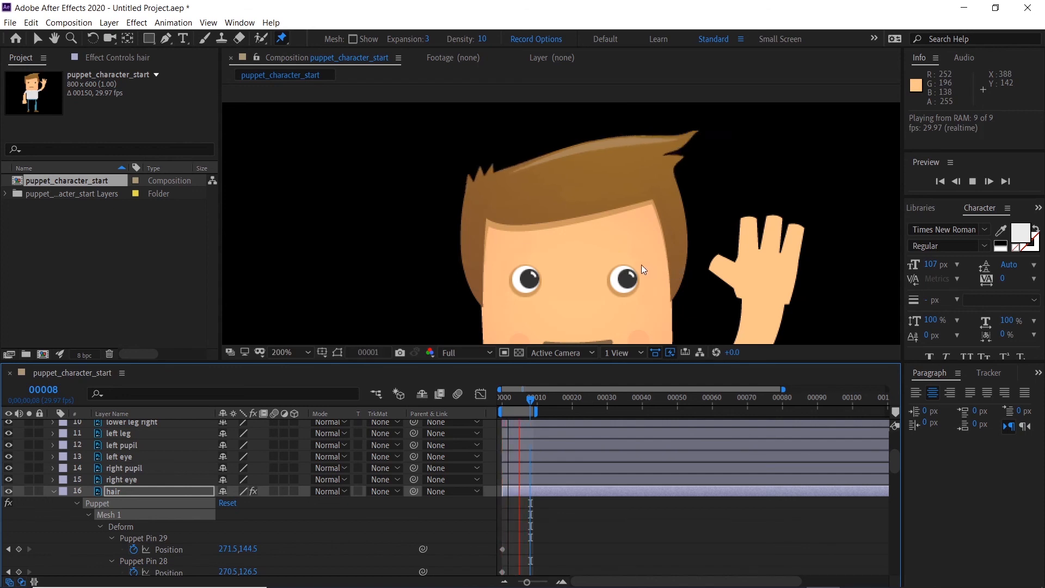
key(space)
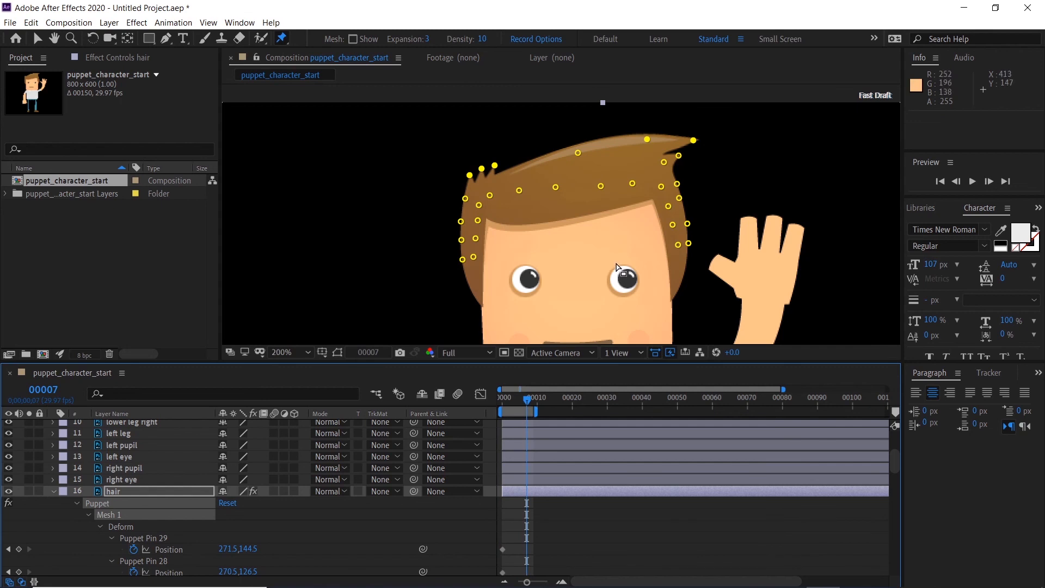
Step: Examine the character's torso, arms and face in the composition view
key(h)
drag(601, 231, 536, 146)
drag(553, 233, 573, 194)
key(ctrl+p)
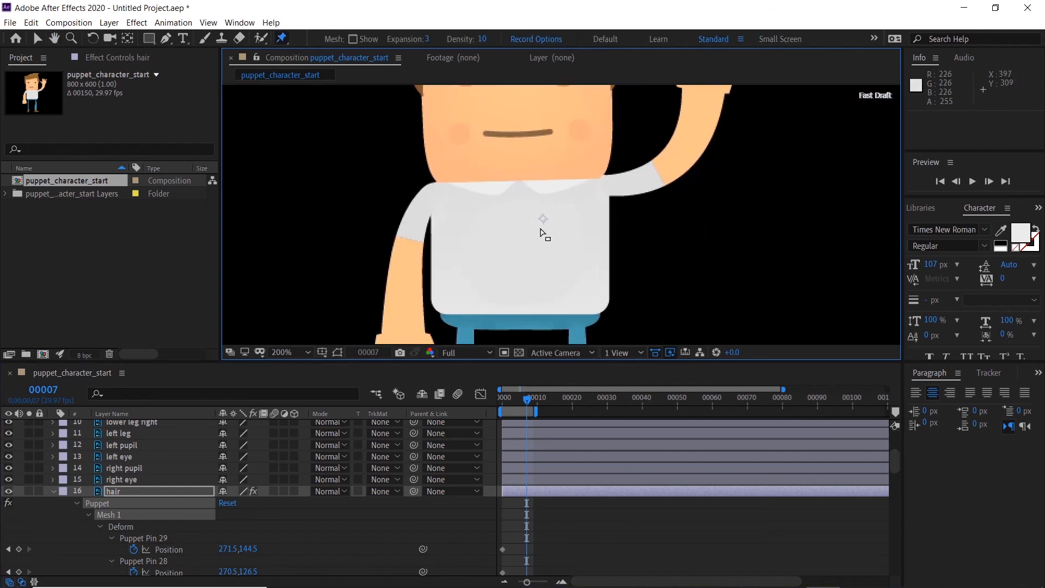
key(h)
drag(623, 129, 595, 194)
key(ctrl+p)
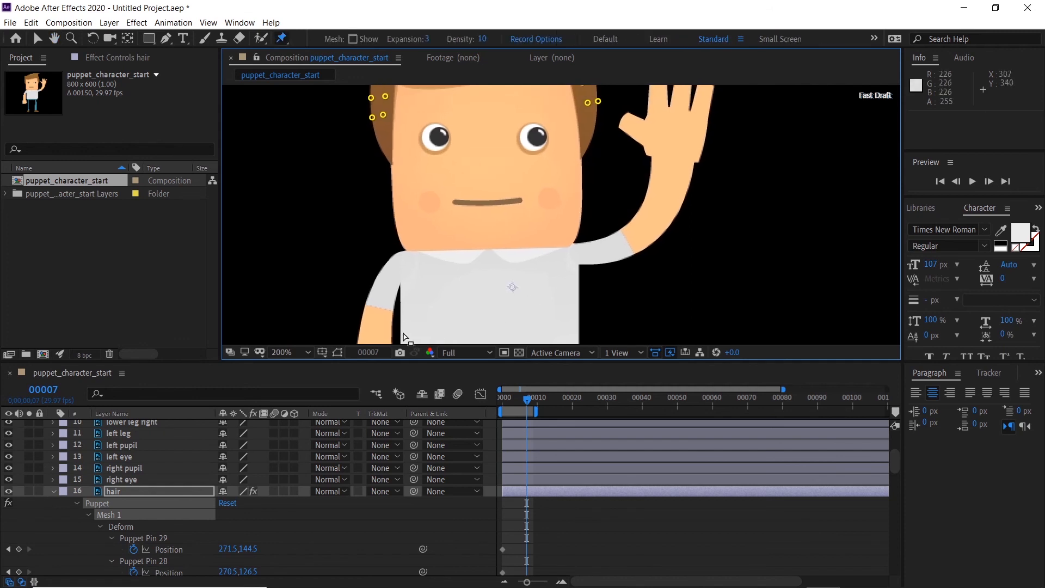
key(h)
drag(564, 266, 645, 271)
key(ctrl+p)
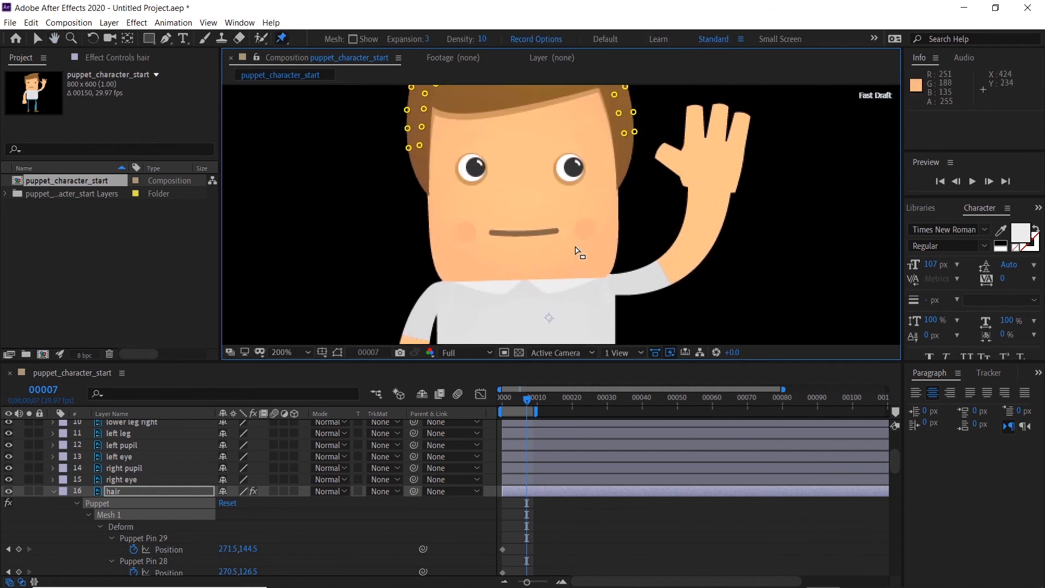
scroll(578, 249, up, 3)
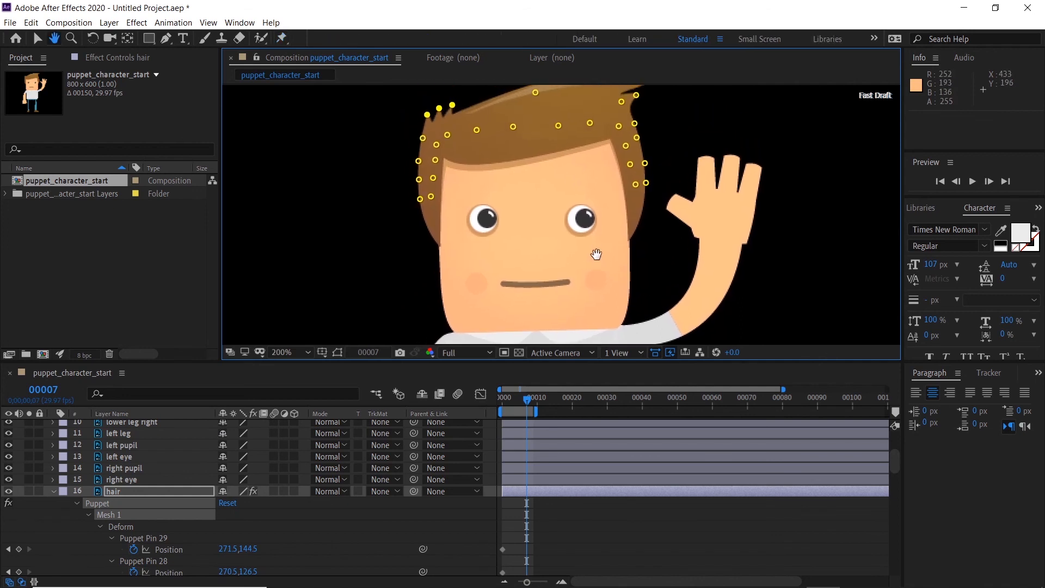